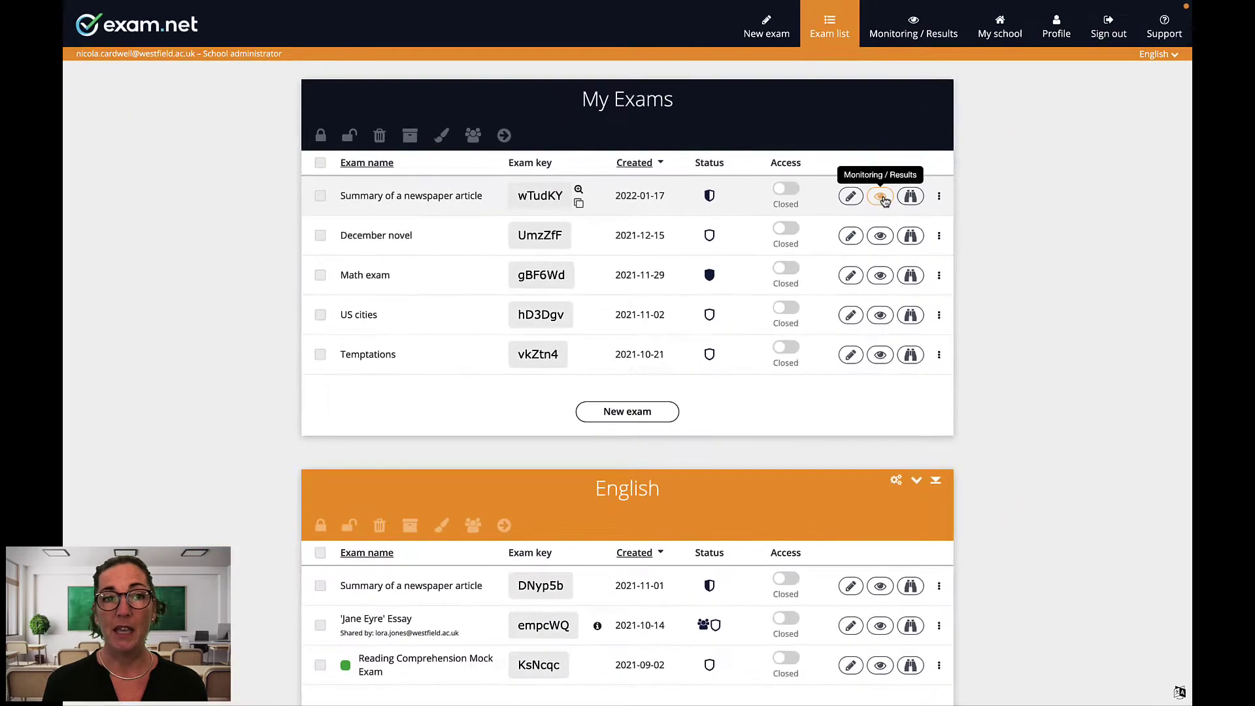
{"action": "left_click", "coordinate": [881, 197]}
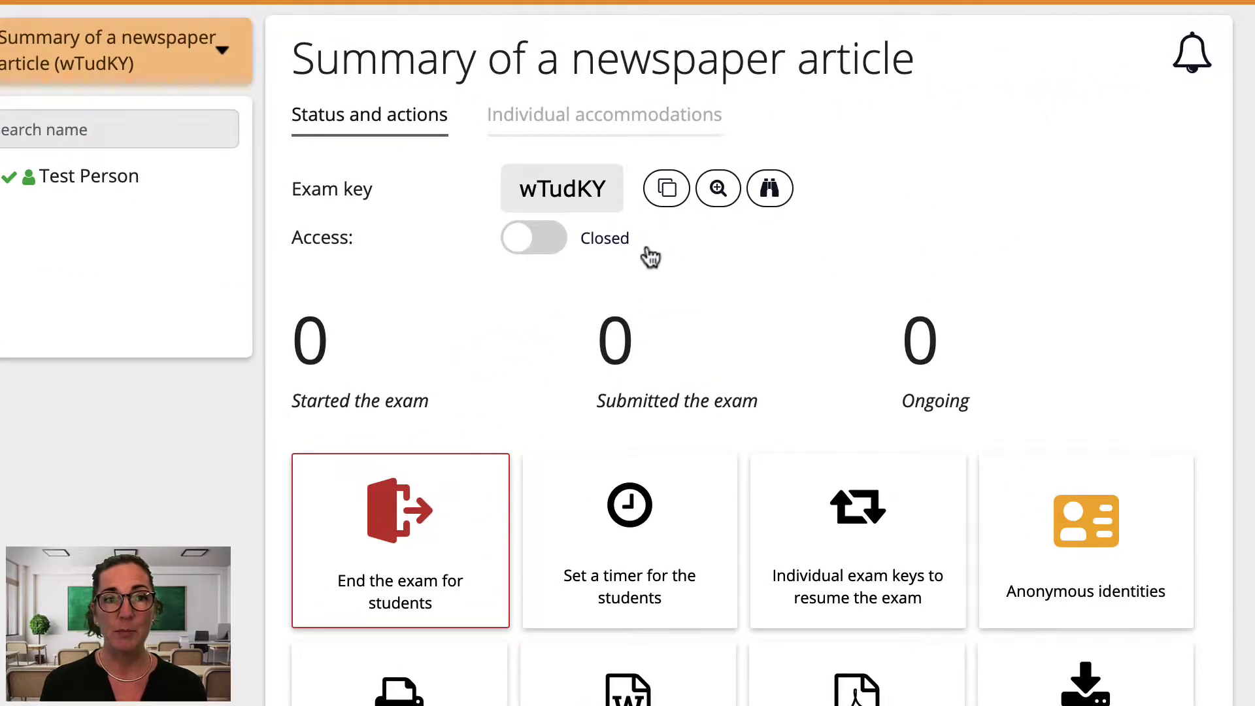
- Switch the exam's access mode to Discoverable so arriving students wait in a lobby
{"action": "left_click", "coordinate": [547, 238]}
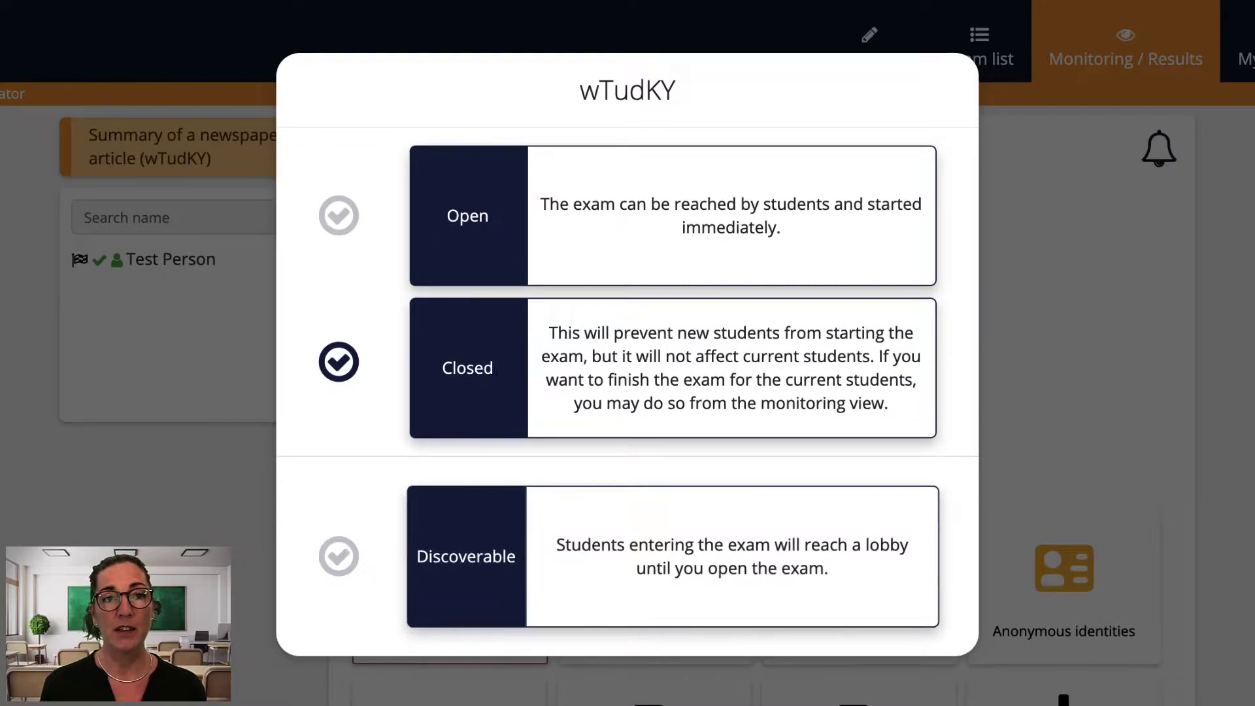
{"action": "left_click", "coordinate": [465, 556]}
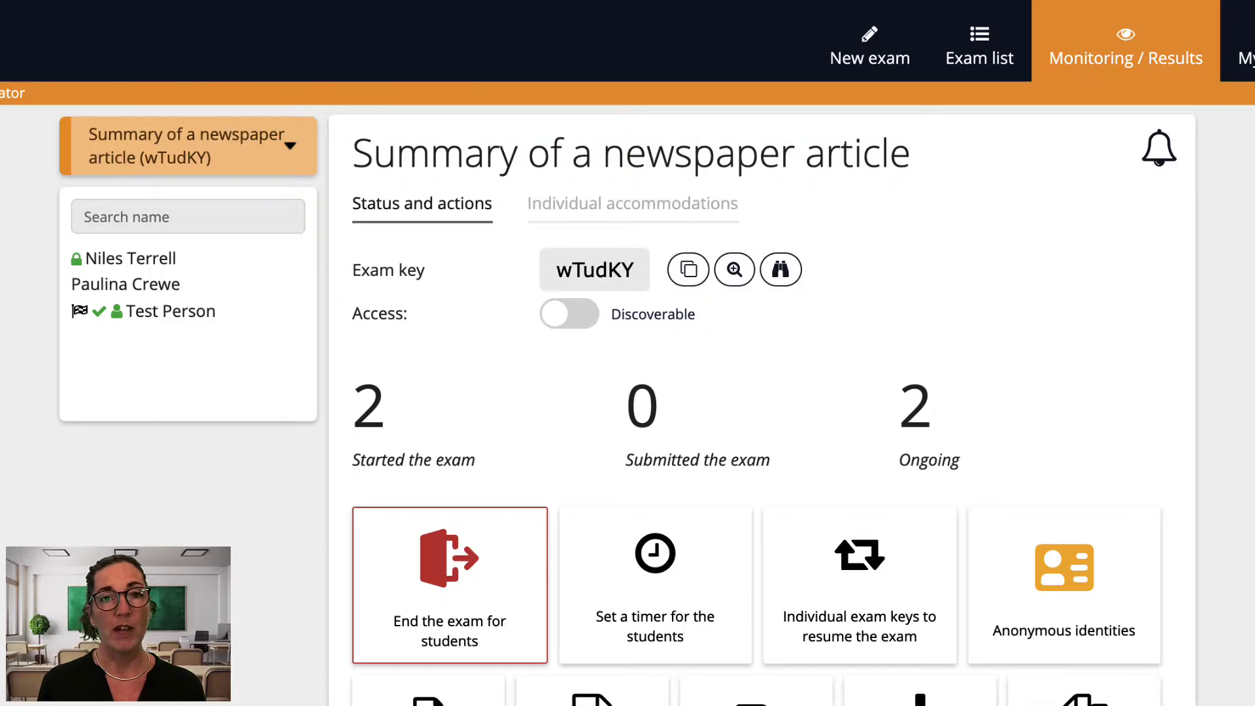
- Change the exam's access mode from Discoverable to Open
{"action": "left_click", "coordinate": [580, 316]}
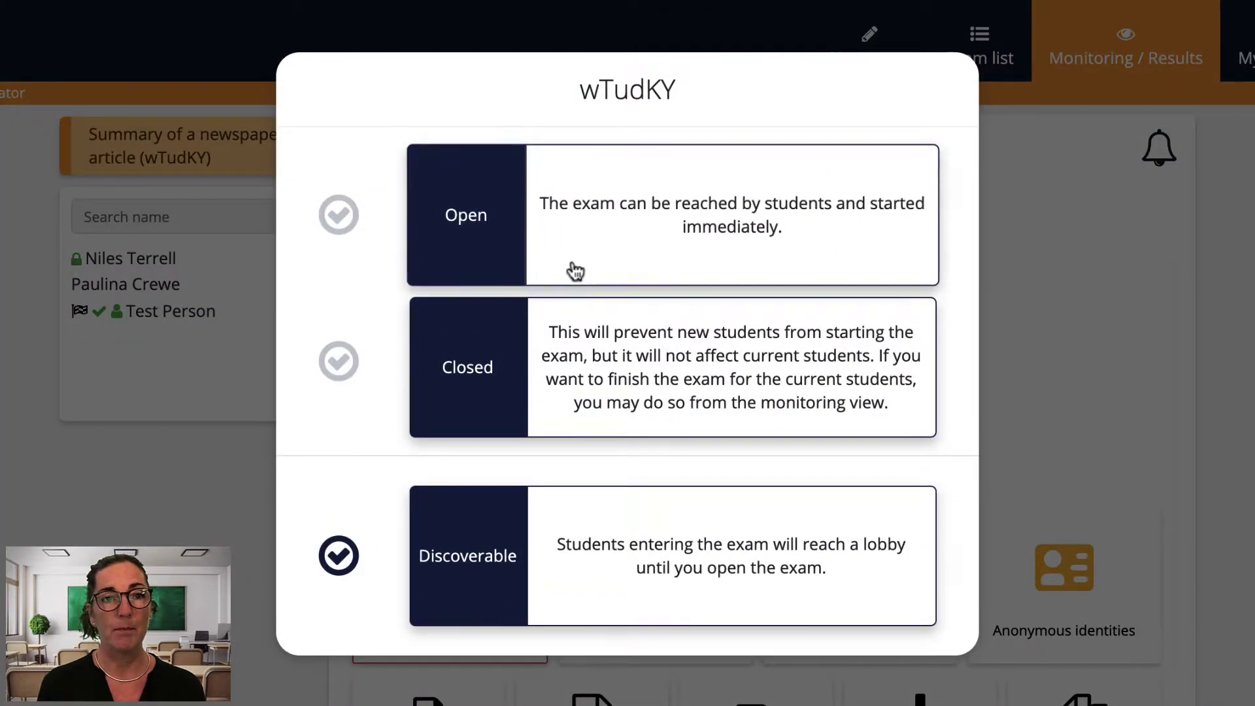
{"action": "left_click", "coordinate": [573, 271]}
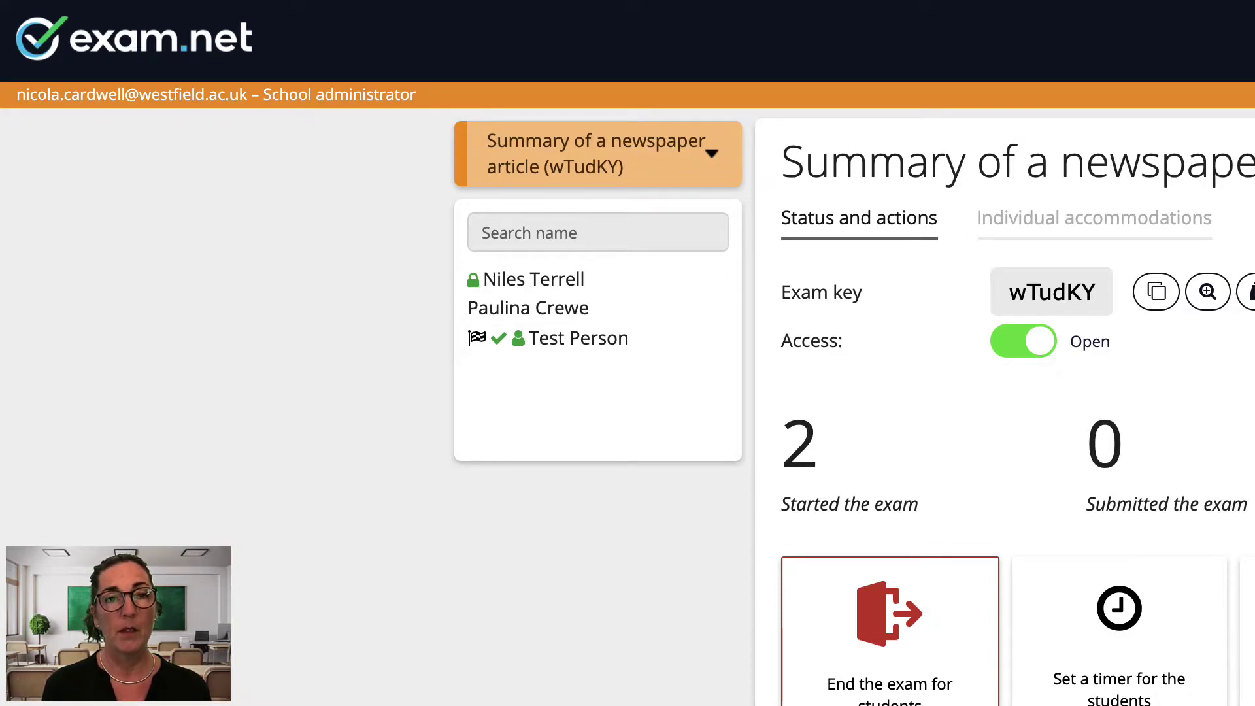
{"action": "mouse_move", "coordinate": [473, 280]}
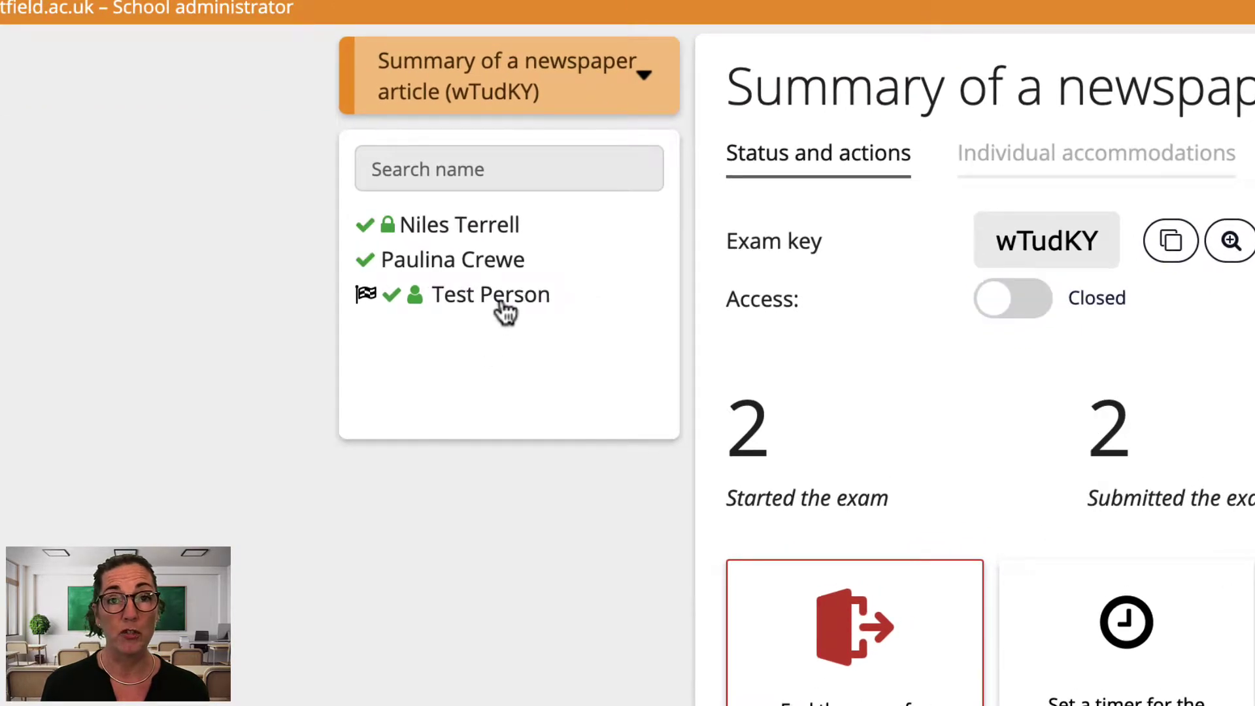
- Select the test student and flag their exam with a warning
{"action": "left_click", "coordinate": [524, 310]}
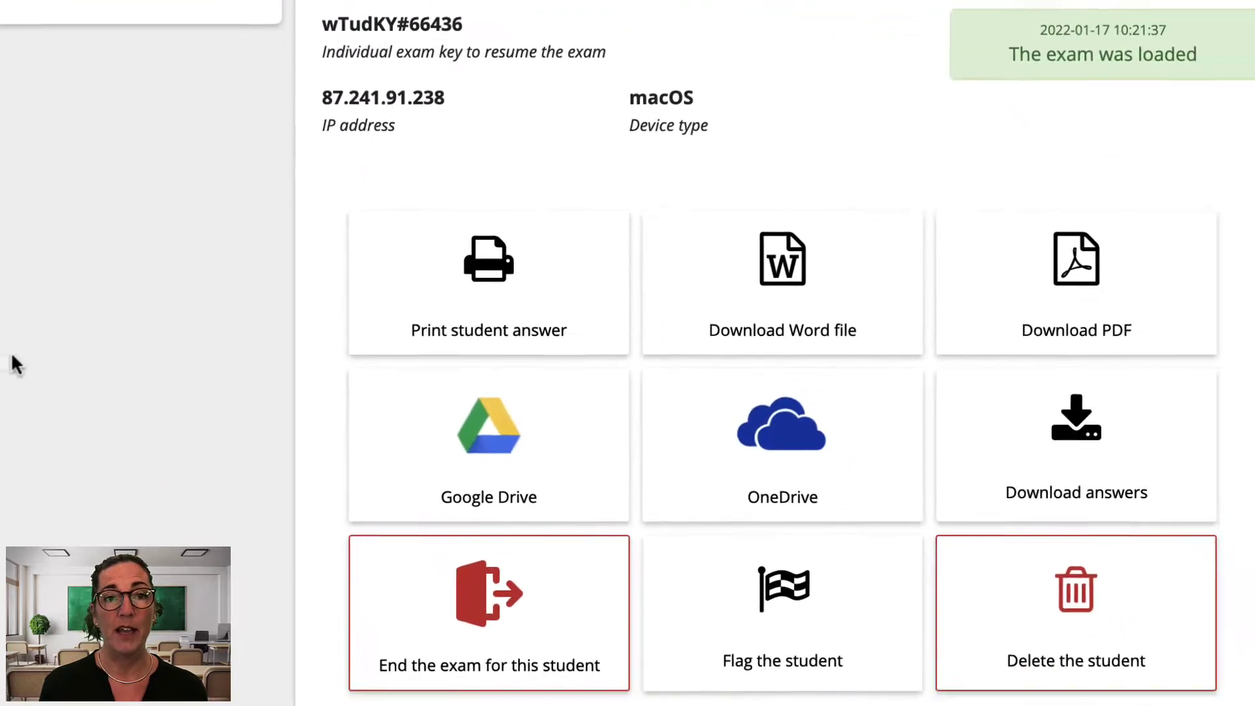
{"action": "left_click", "coordinate": [649, 611]}
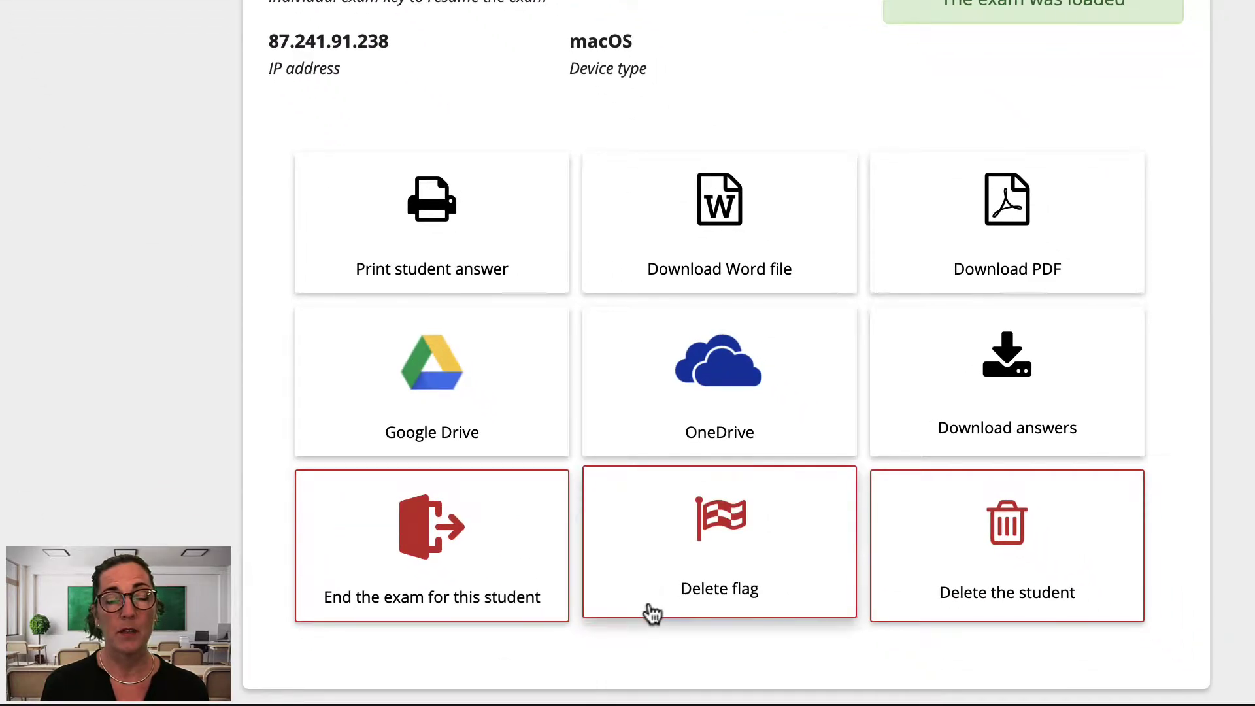
{"action": "mouse_move", "coordinate": [499, 338]}
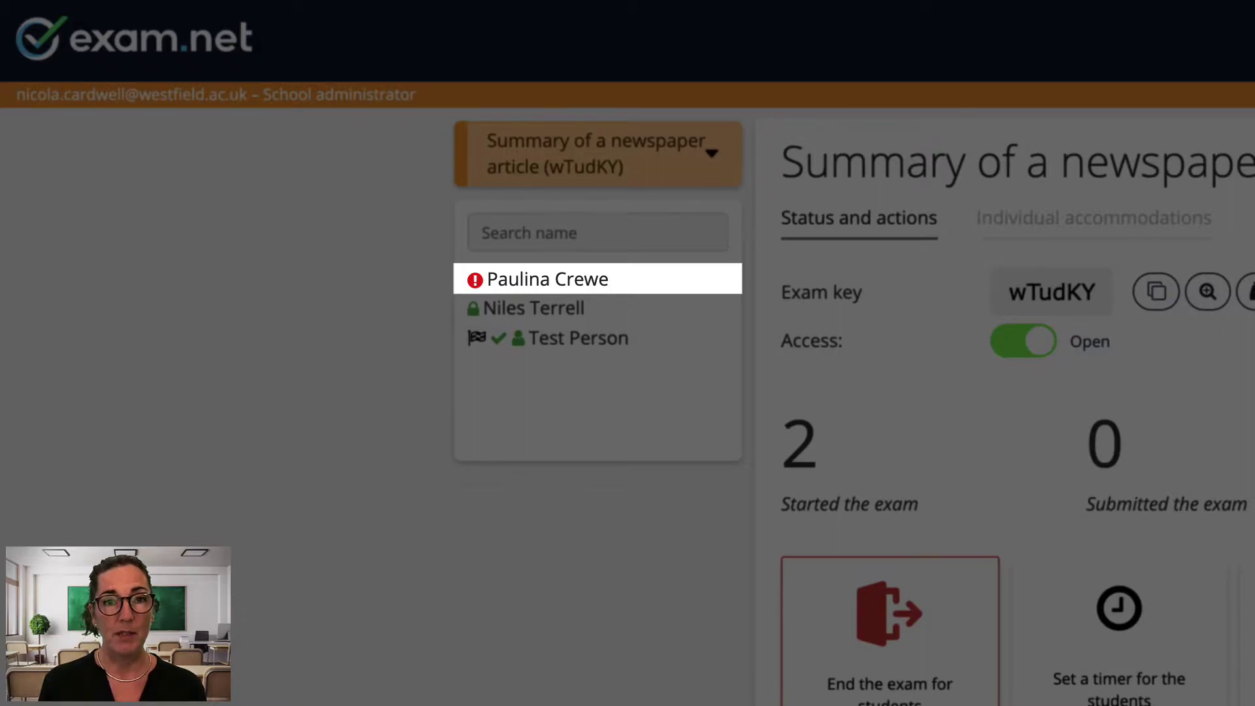
{"action": "left_click", "coordinate": [547, 279]}
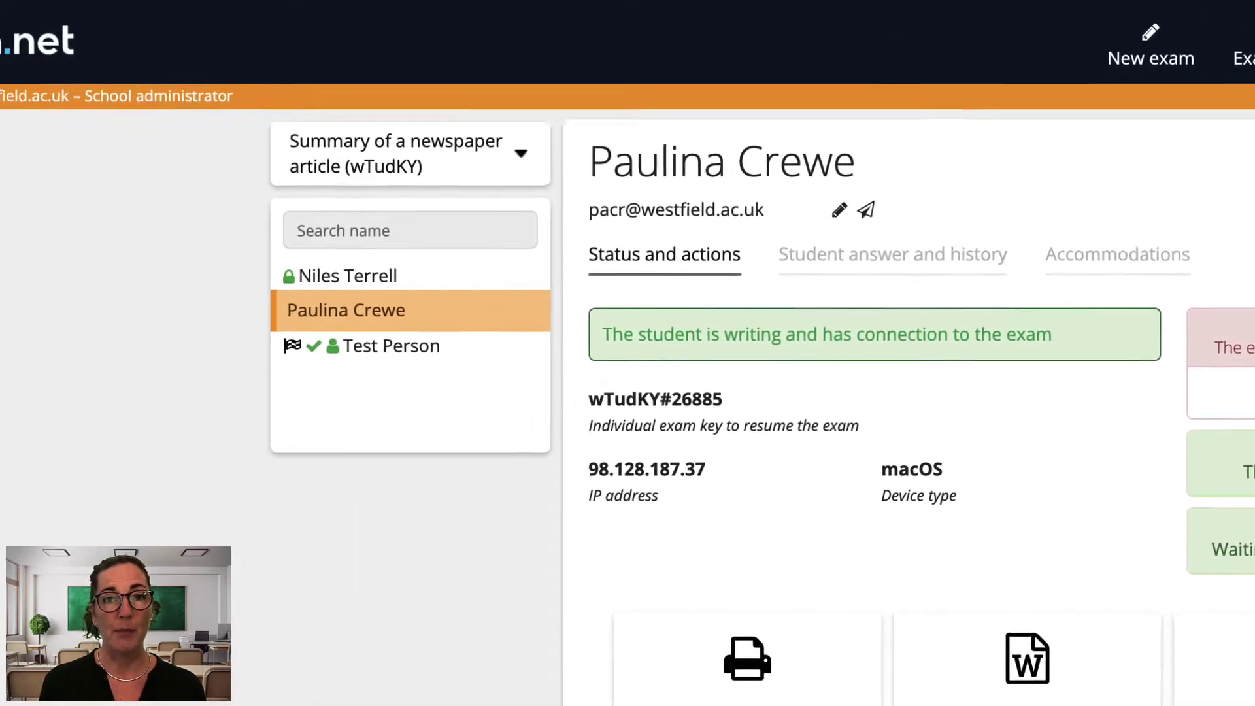
{"action": "left_click", "coordinate": [395, 153]}
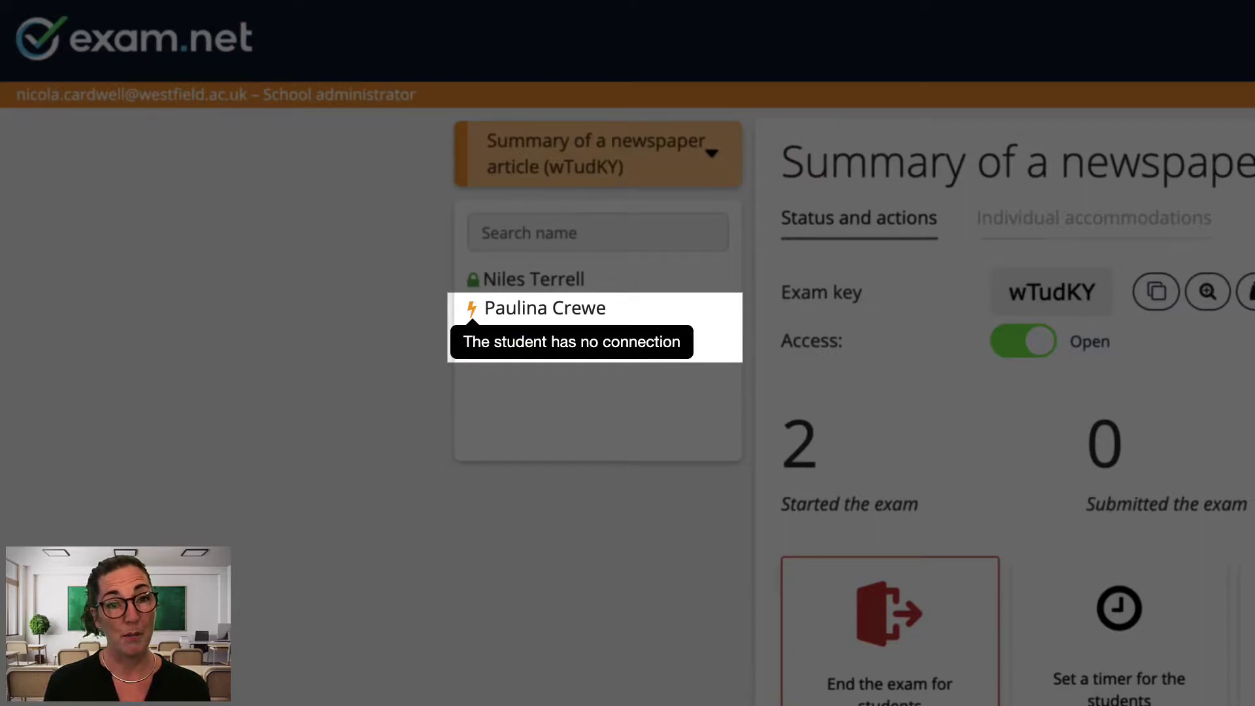
{"action": "left_click", "coordinate": [545, 308]}
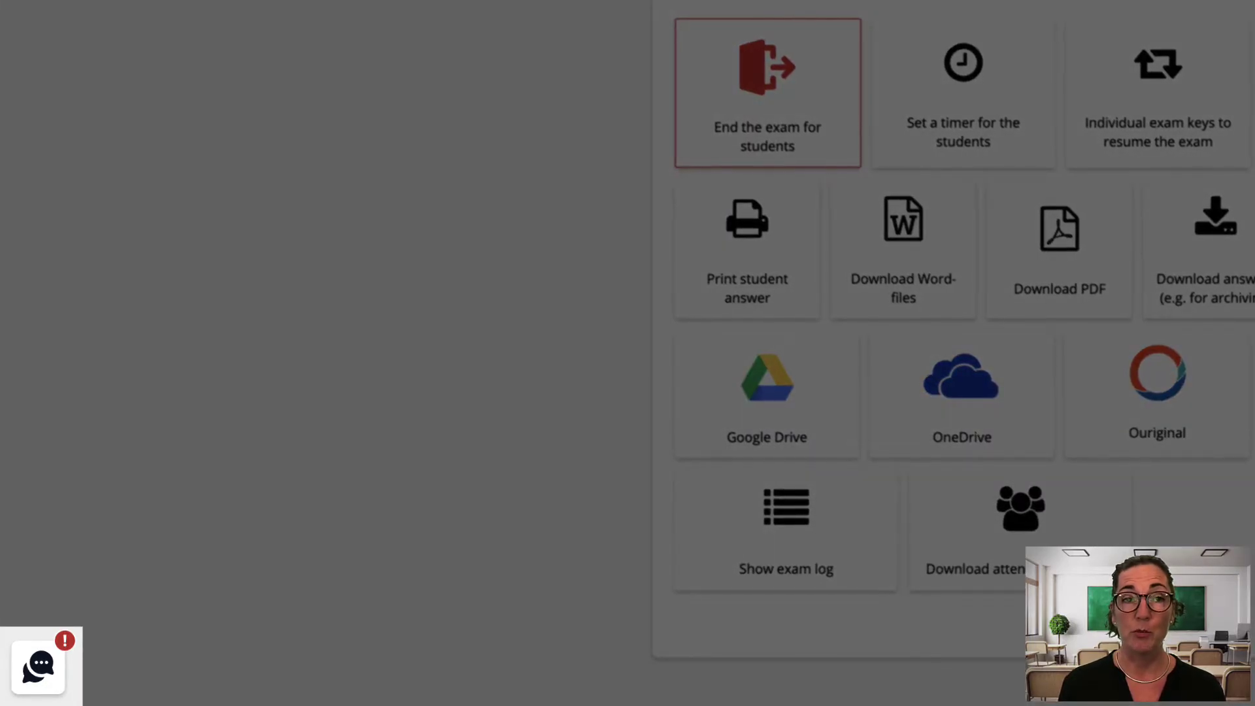
- Open the student chat and read both conversations, including the 'I am stuck. Can you help me?' request
{"action": "left_click", "coordinate": [50, 685]}
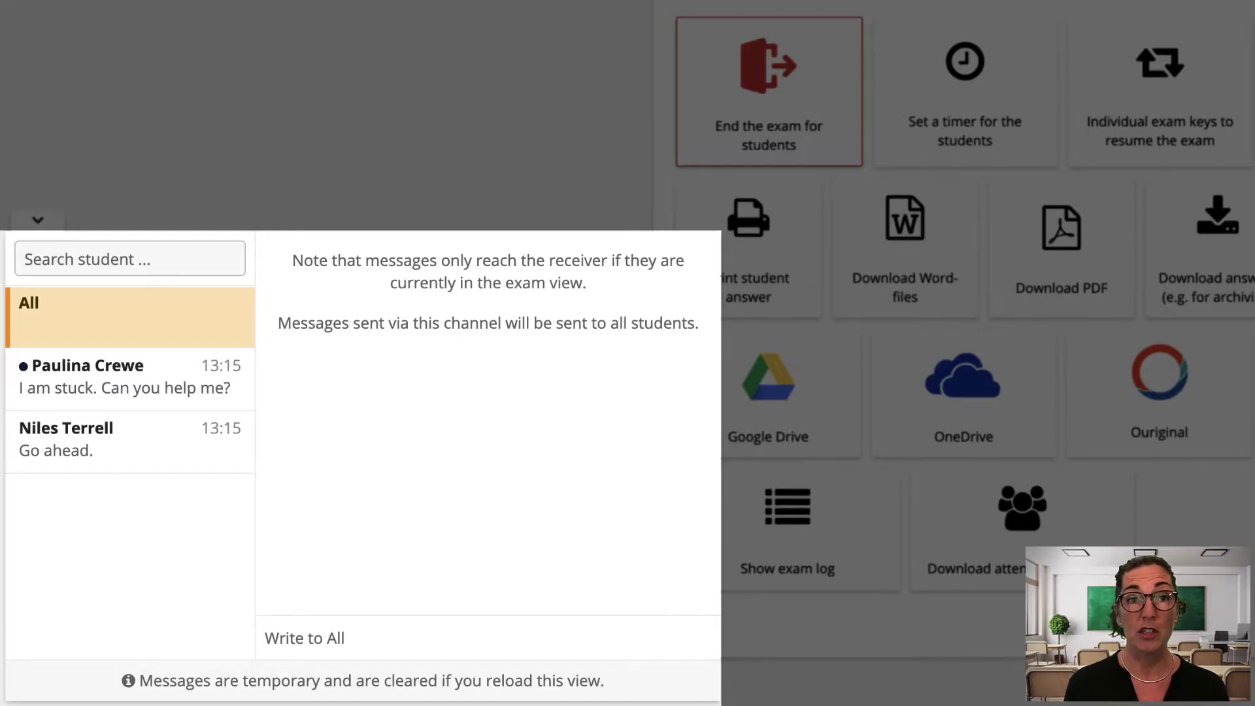
{"action": "left_click", "coordinate": [130, 440]}
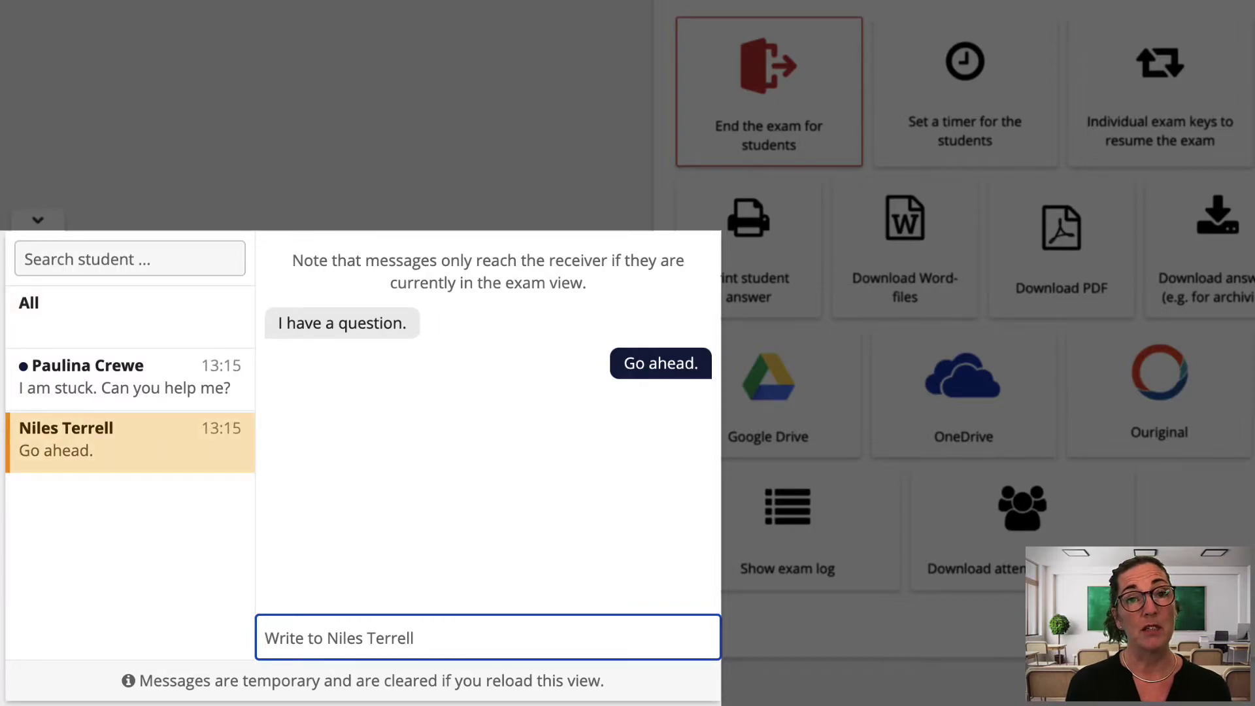
{"action": "left_click", "coordinate": [130, 377]}
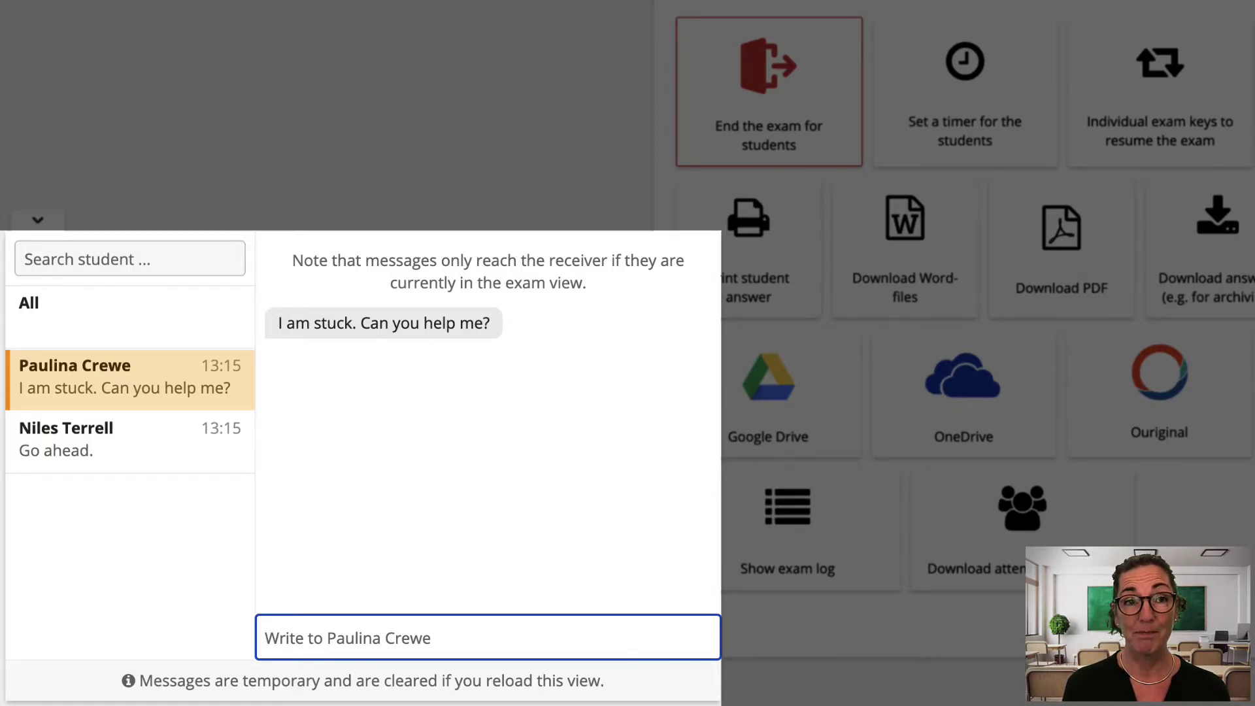
- Send 'There are 10 minutes left.' to all students via Write to All
{"action": "left_click", "coordinate": [129, 316]}
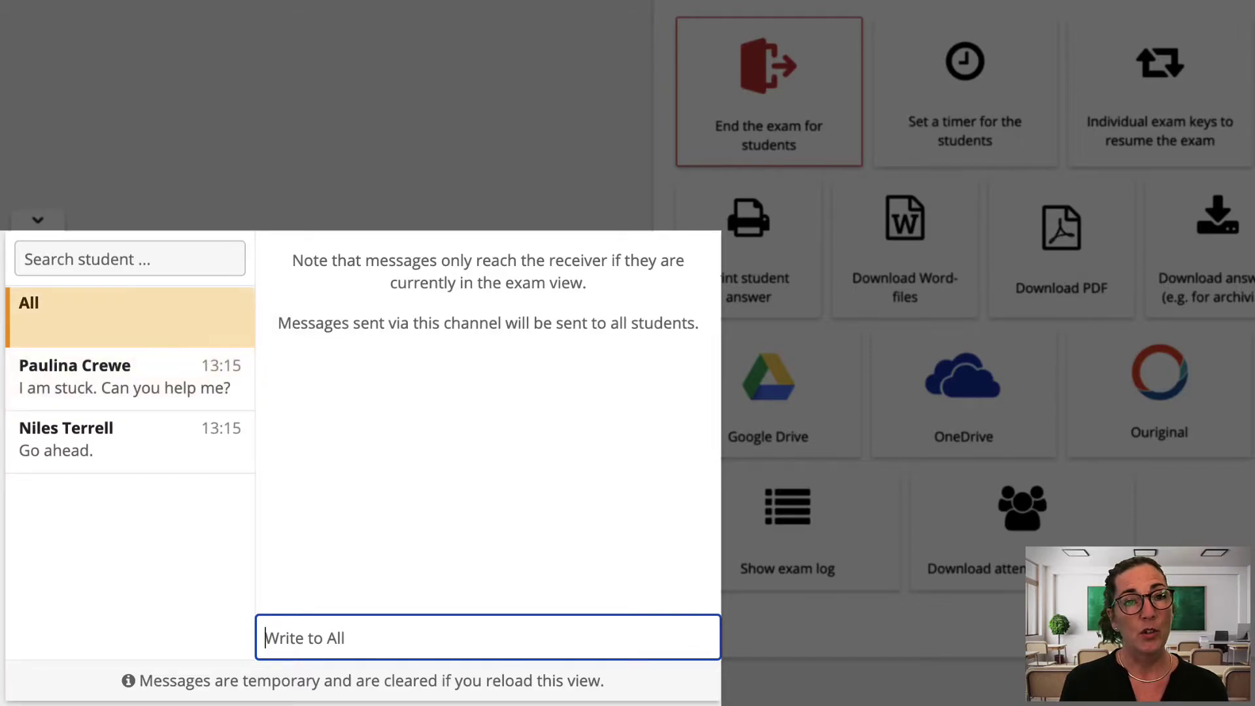
{"action": "type", "text": "There are 10 minutes left."}
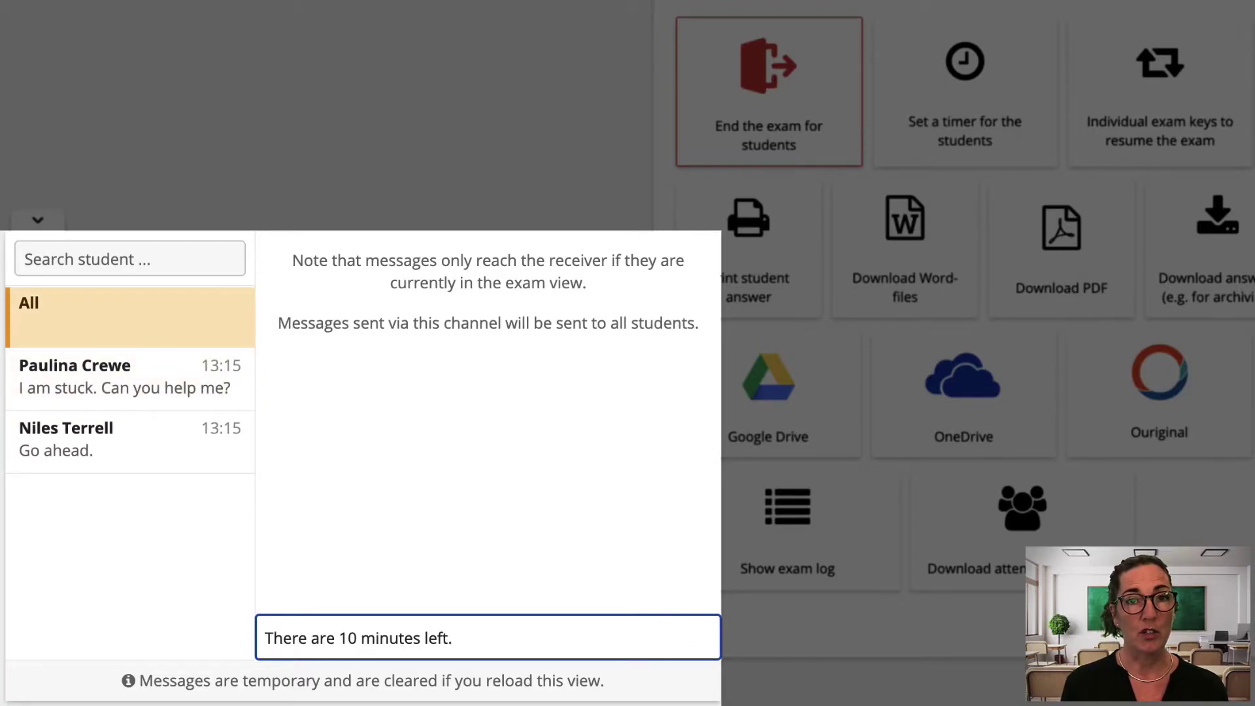
{"action": "key", "text": "Return"}
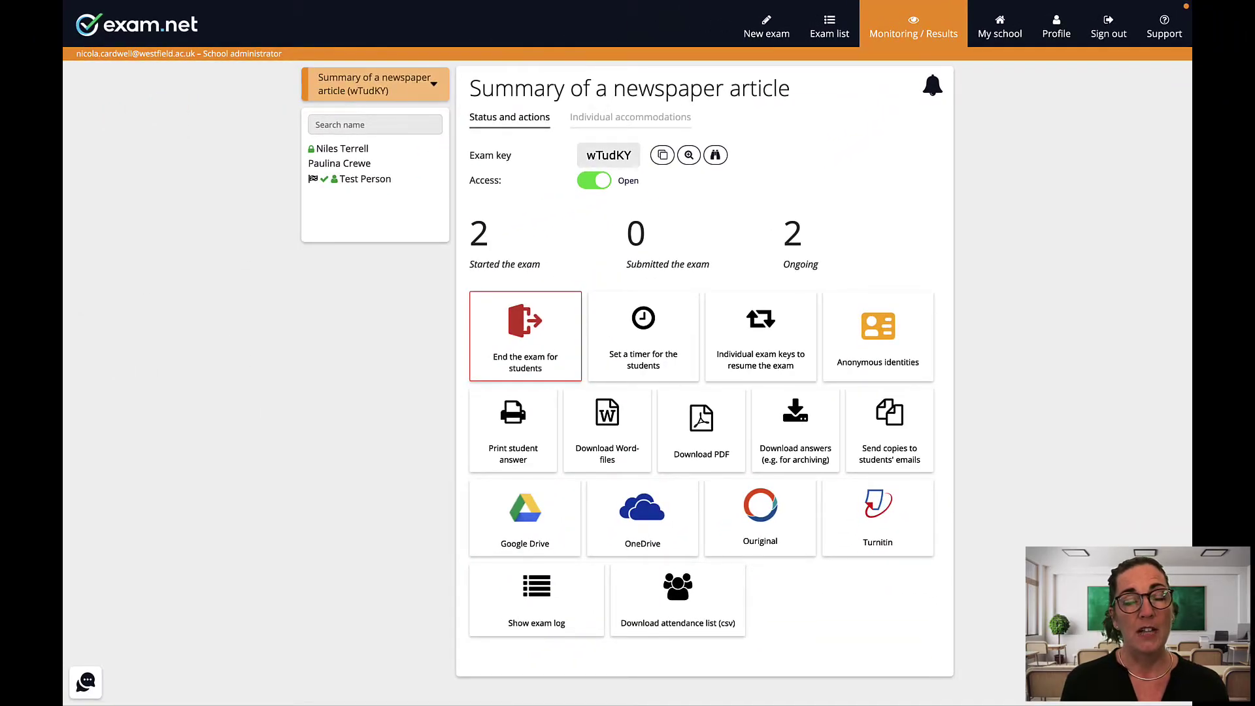
- Give the locked student the Swedish dictionary and English synonyms, then view their 70-word answer
{"action": "left_click", "coordinate": [342, 148]}
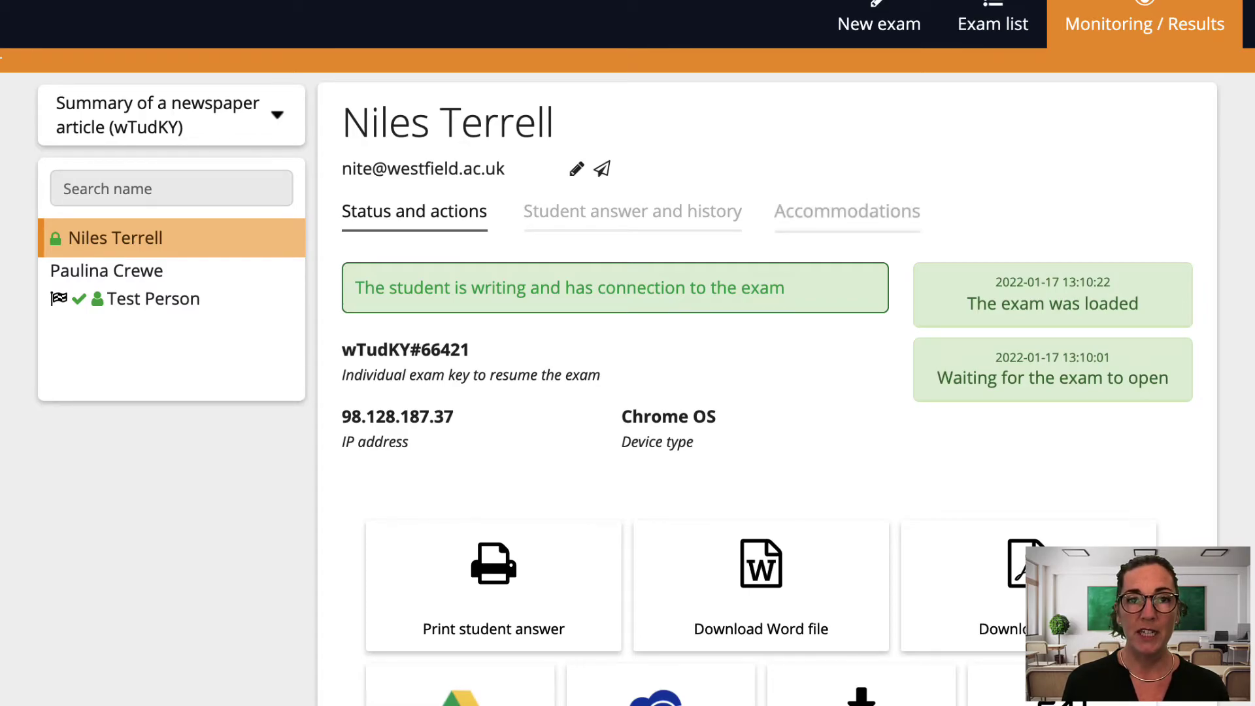
{"action": "left_click", "coordinate": [847, 211]}
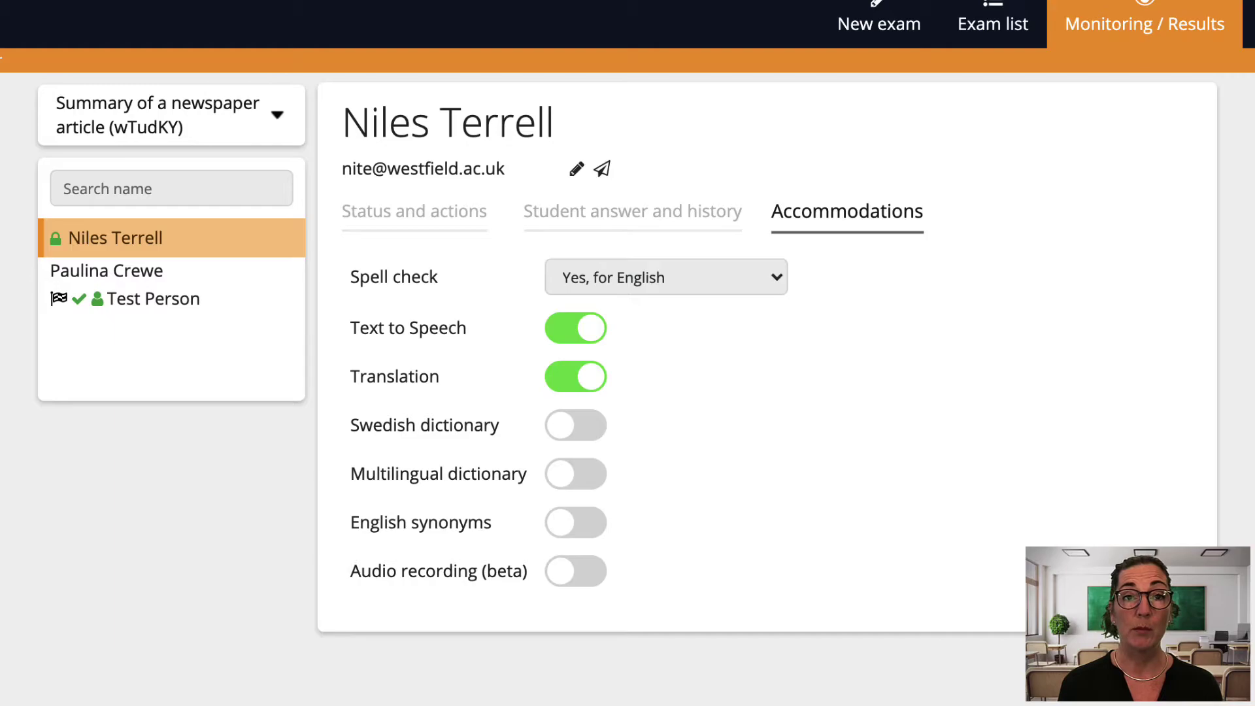
{"action": "left_click", "coordinate": [575, 425]}
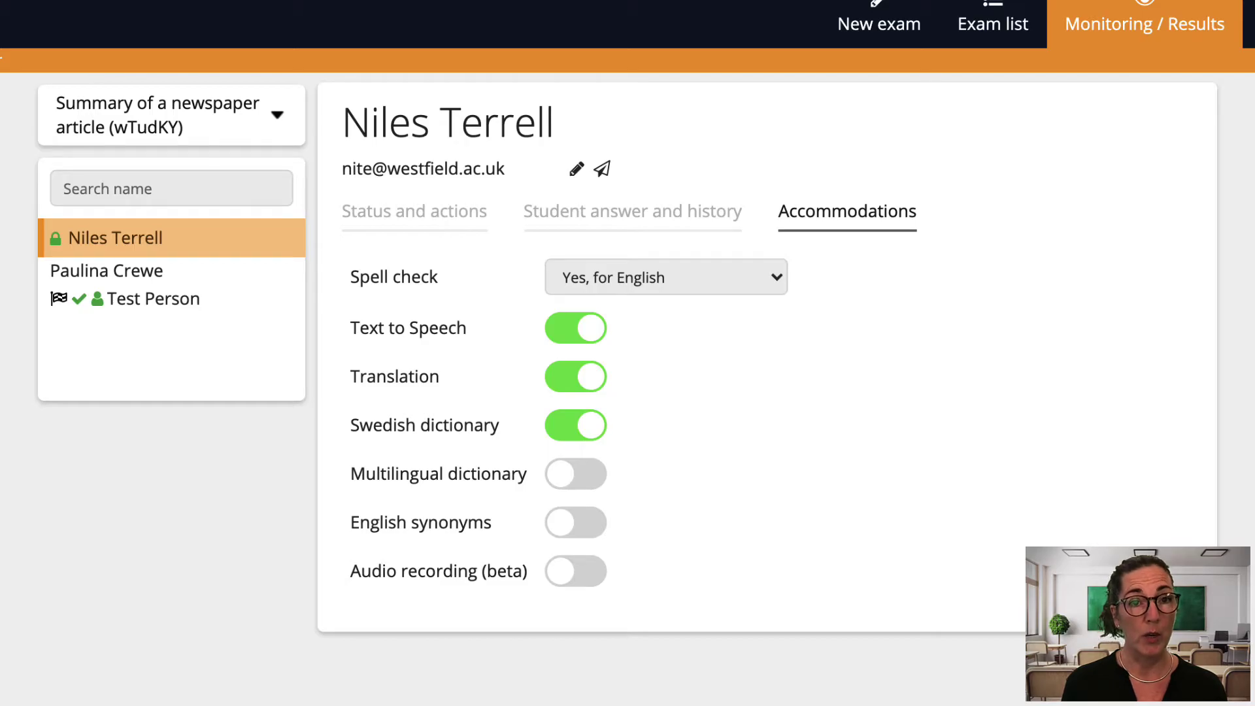
{"action": "left_click", "coordinate": [575, 522]}
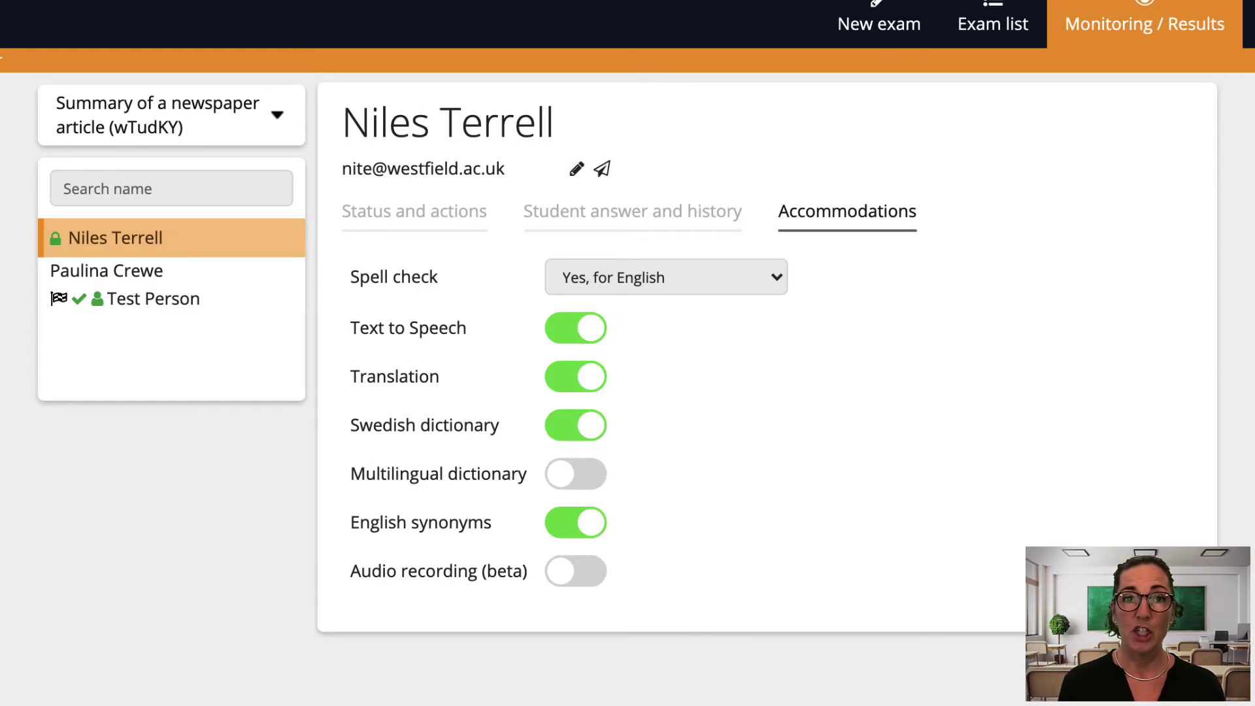
{"action": "left_click", "coordinate": [633, 211]}
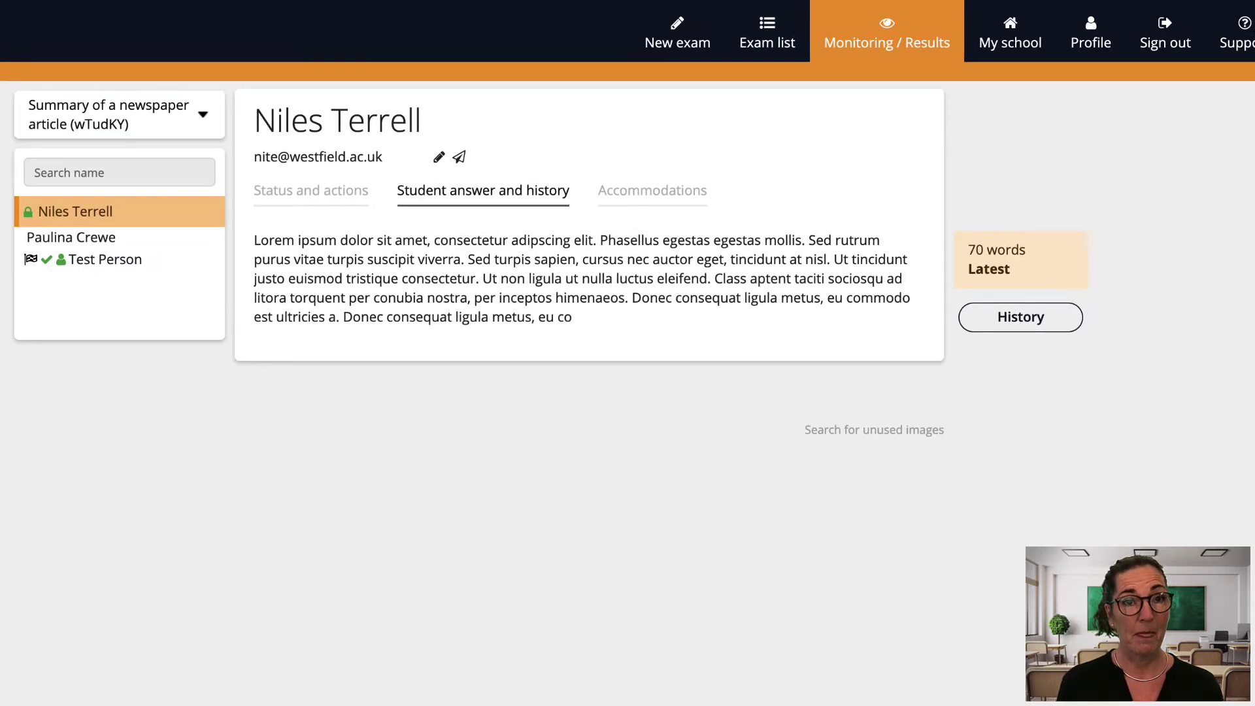
- Check the second student's empty answer, then return to the first student's 102-word answer
{"action": "left_click", "coordinate": [71, 237]}
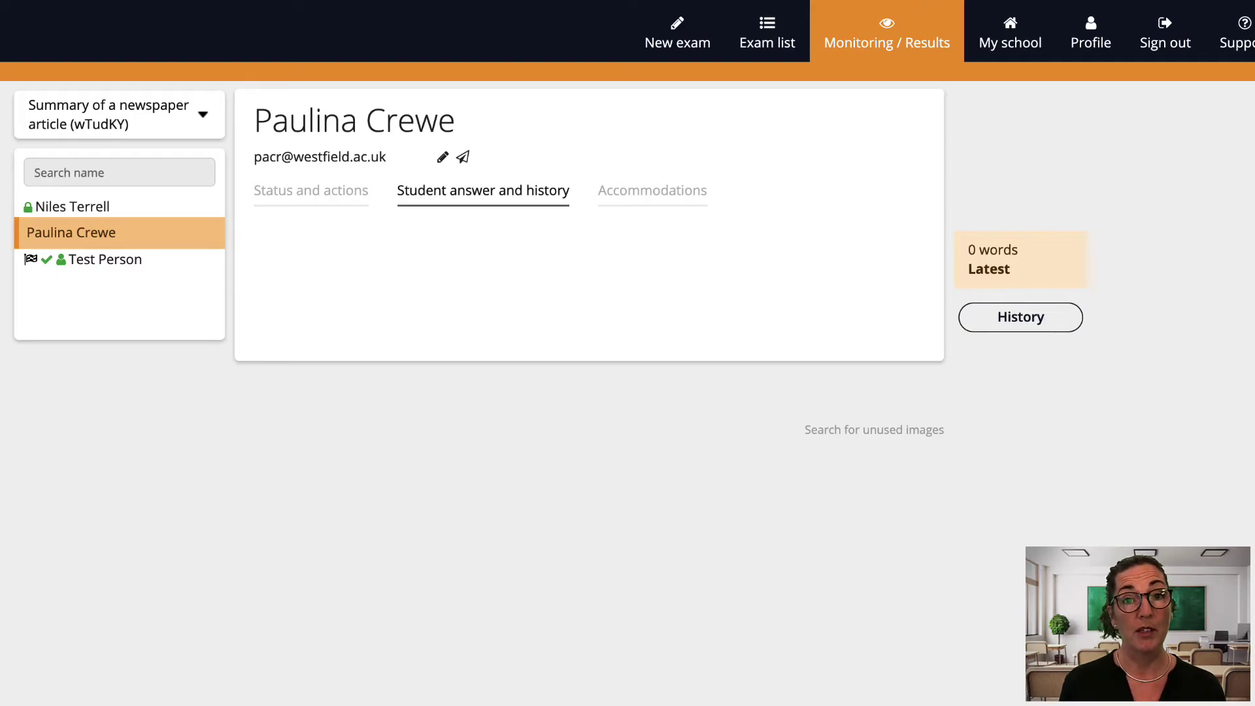
{"action": "left_click", "coordinate": [72, 206]}
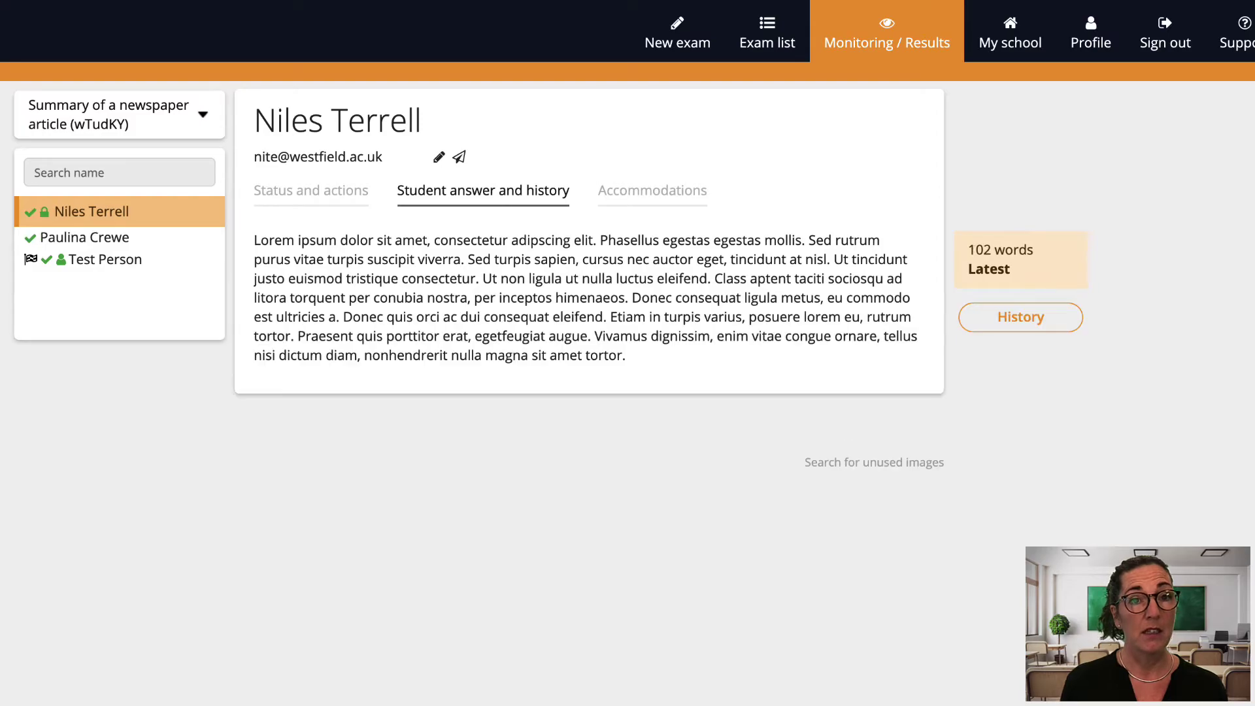
- Browse the answer backups from 13:20:23 and 13:16:52 back to the earliest 34-word 13:13:22 version
{"action": "scroll", "coordinate": [1020, 320], "scroll_direction": "down", "scroll_amount": 1}
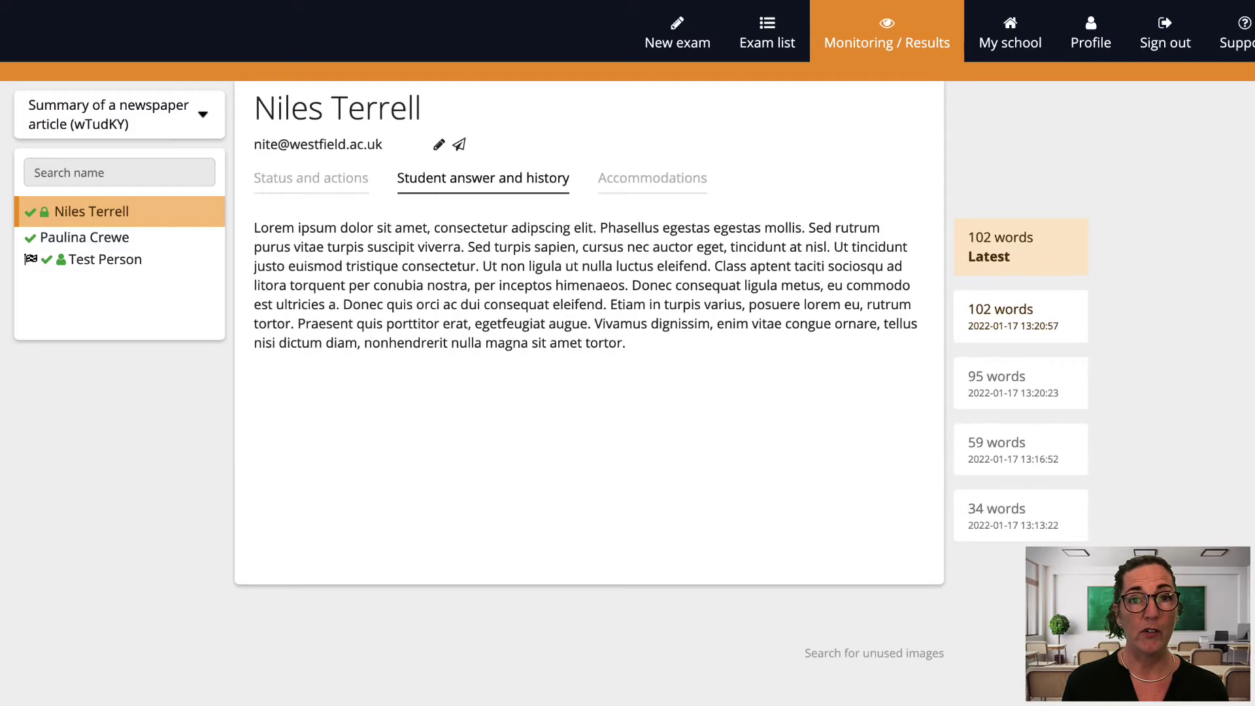
{"action": "left_click", "coordinate": [994, 320]}
{"action": "left_click", "coordinate": [1007, 382]}
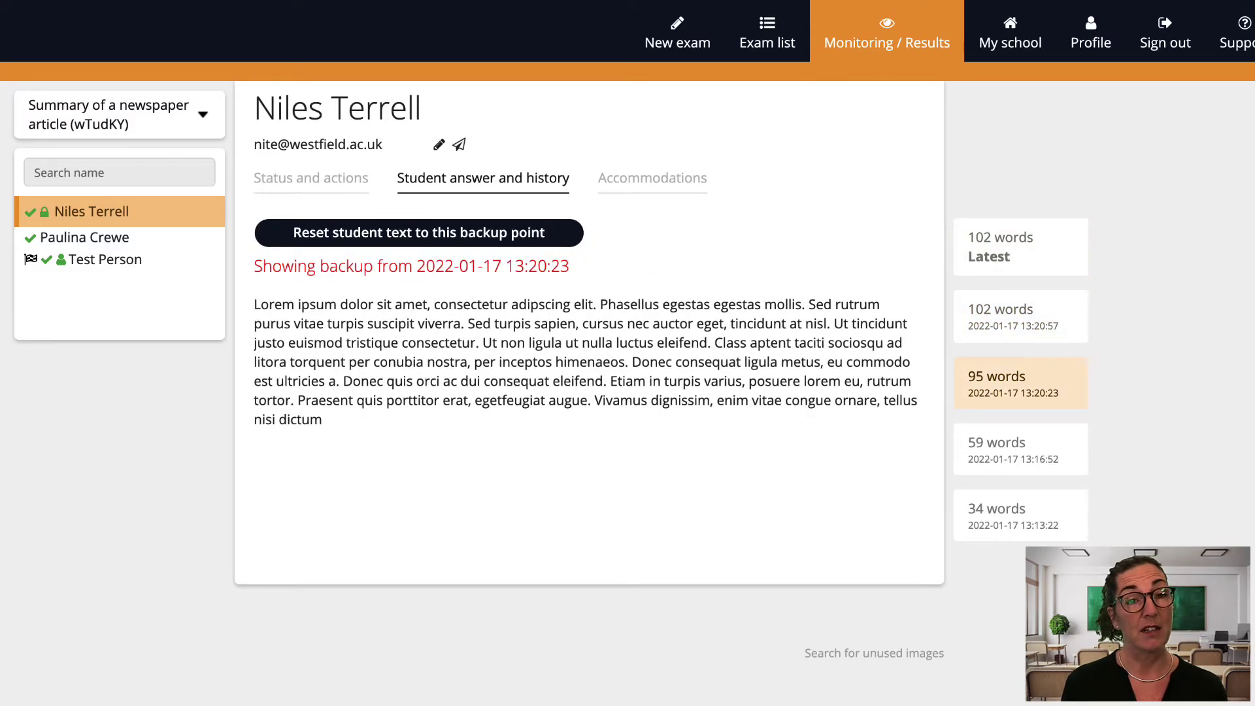
{"action": "left_click", "coordinate": [1007, 449]}
{"action": "left_click", "coordinate": [1007, 515]}
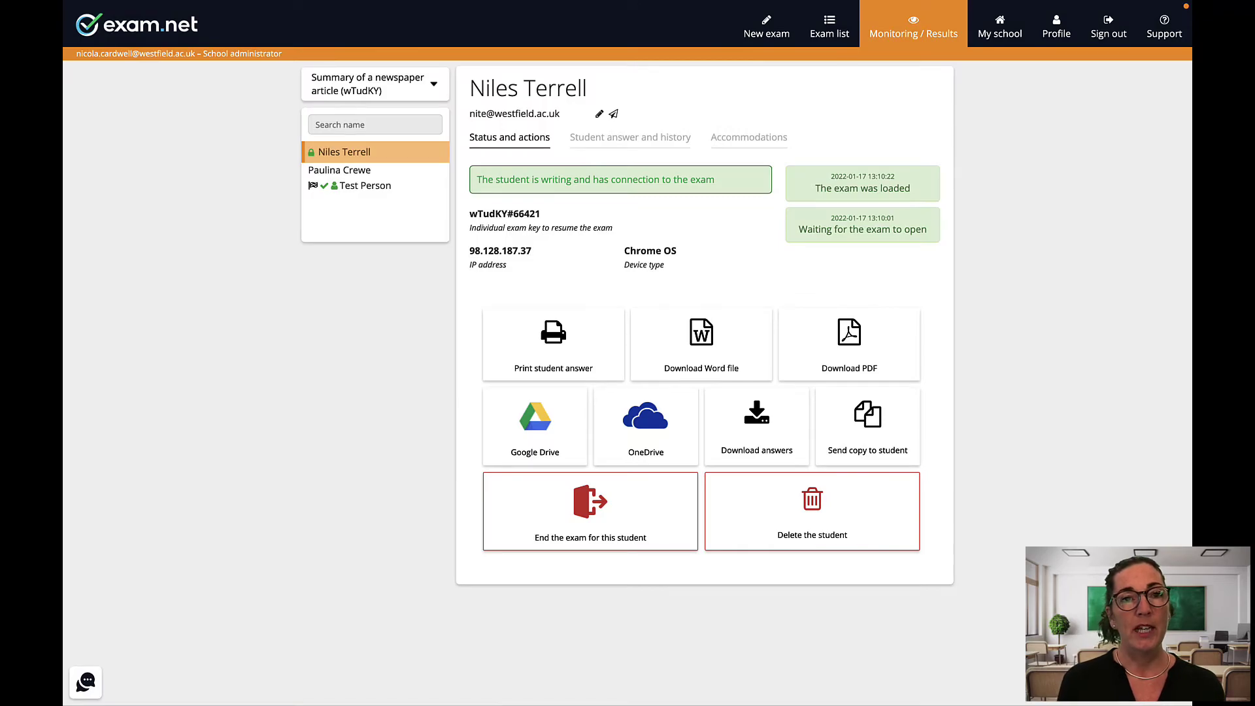
- Return from the single-student view to the exam's overall summary page
{"action": "left_click", "coordinate": [369, 83]}
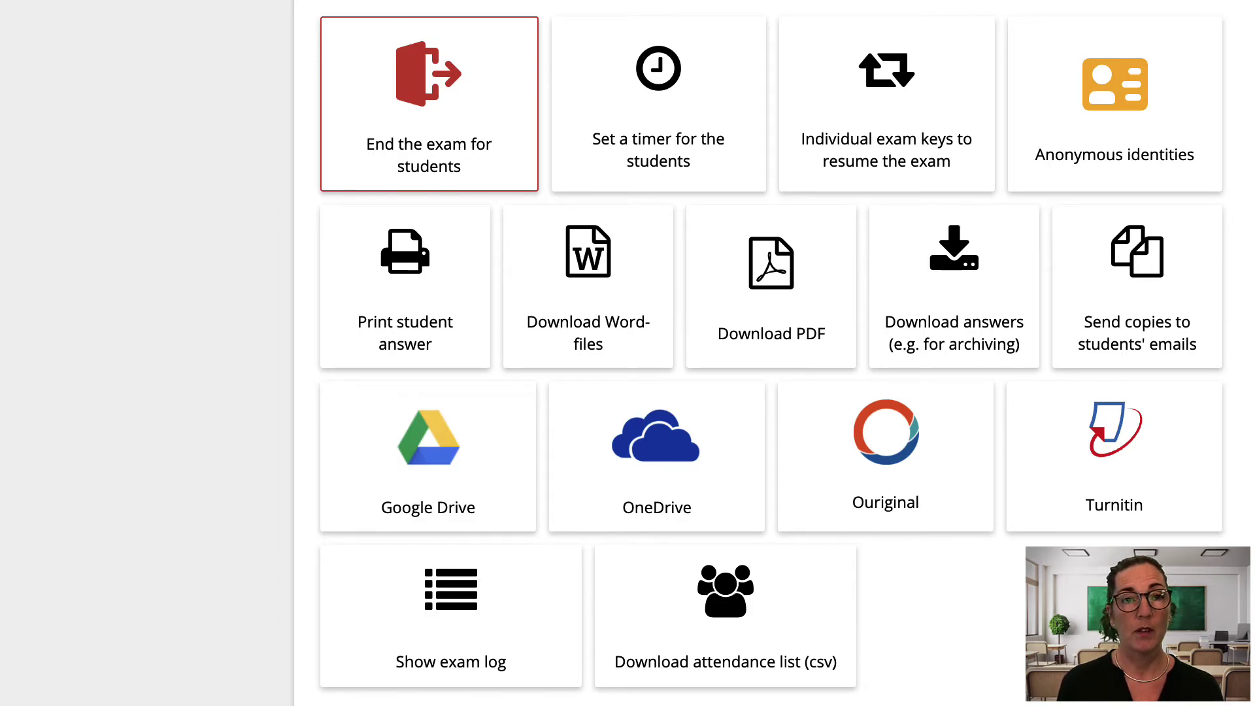
{"action": "scroll", "coordinate": [771, 359], "scroll_direction": "up", "scroll_amount": 3}
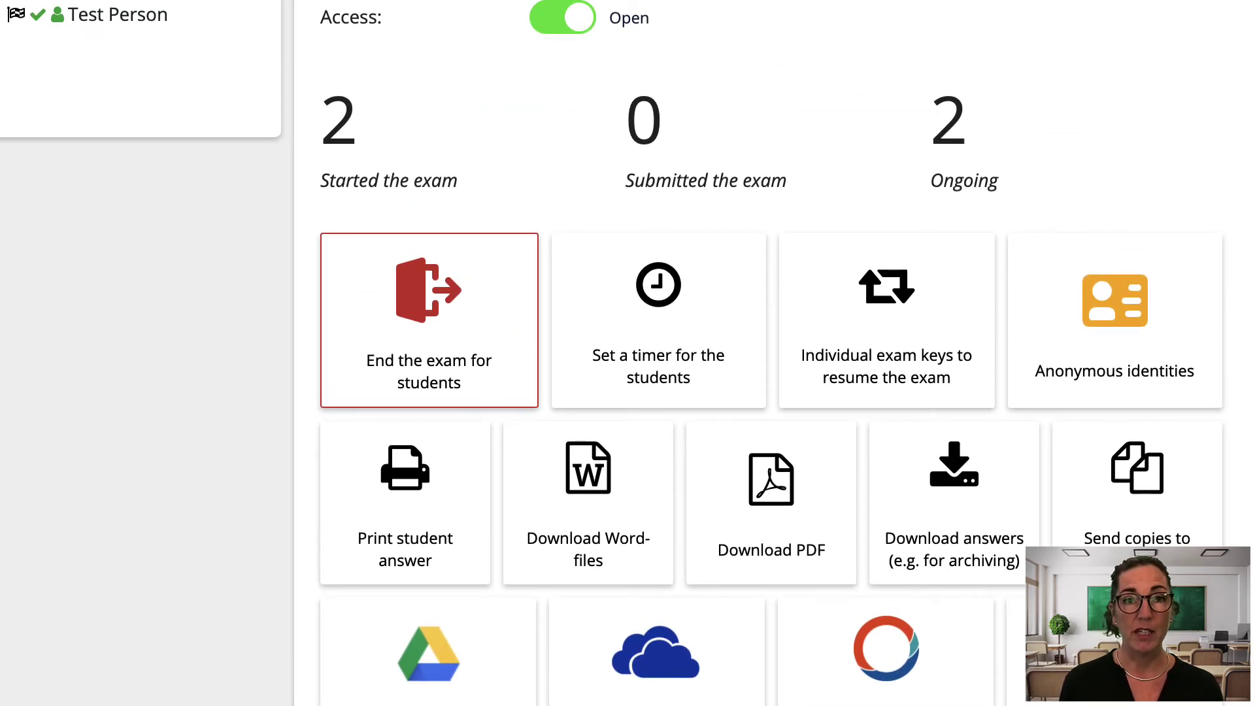
- Set a 10-minute remaining timer for students, then end the exam for everyone
{"action": "left_click", "coordinate": [658, 320]}
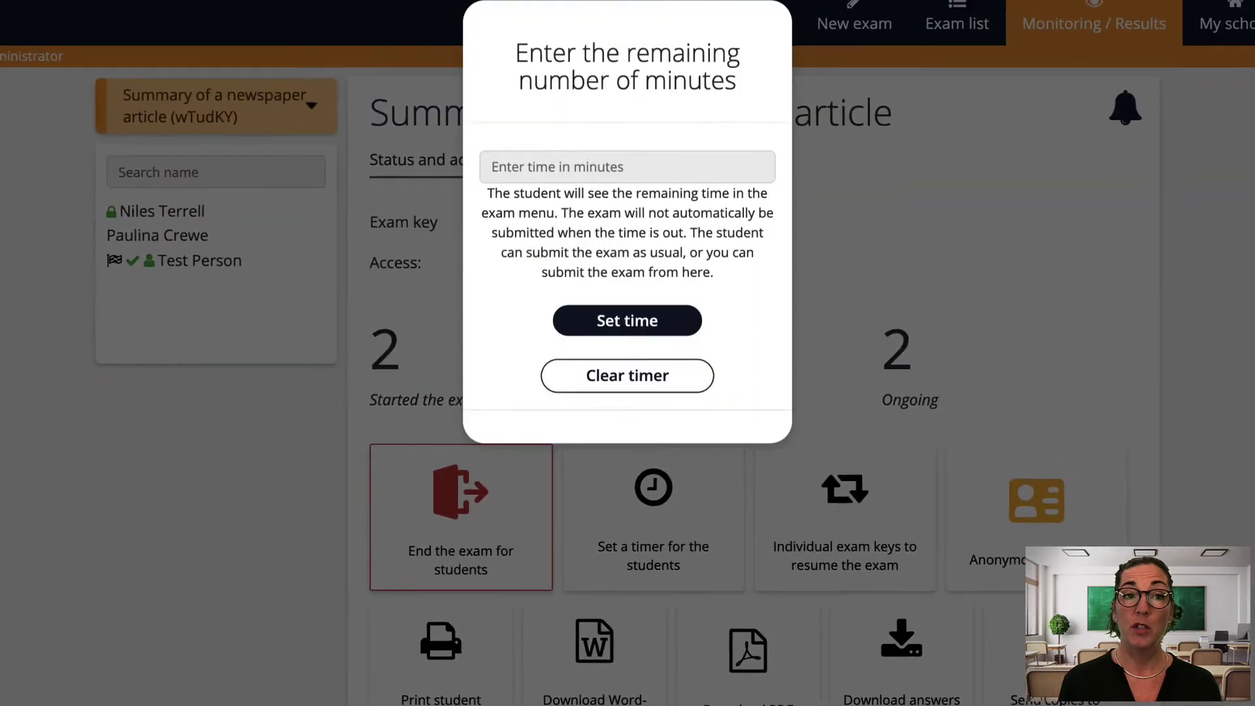
{"action": "type", "text": "10"}
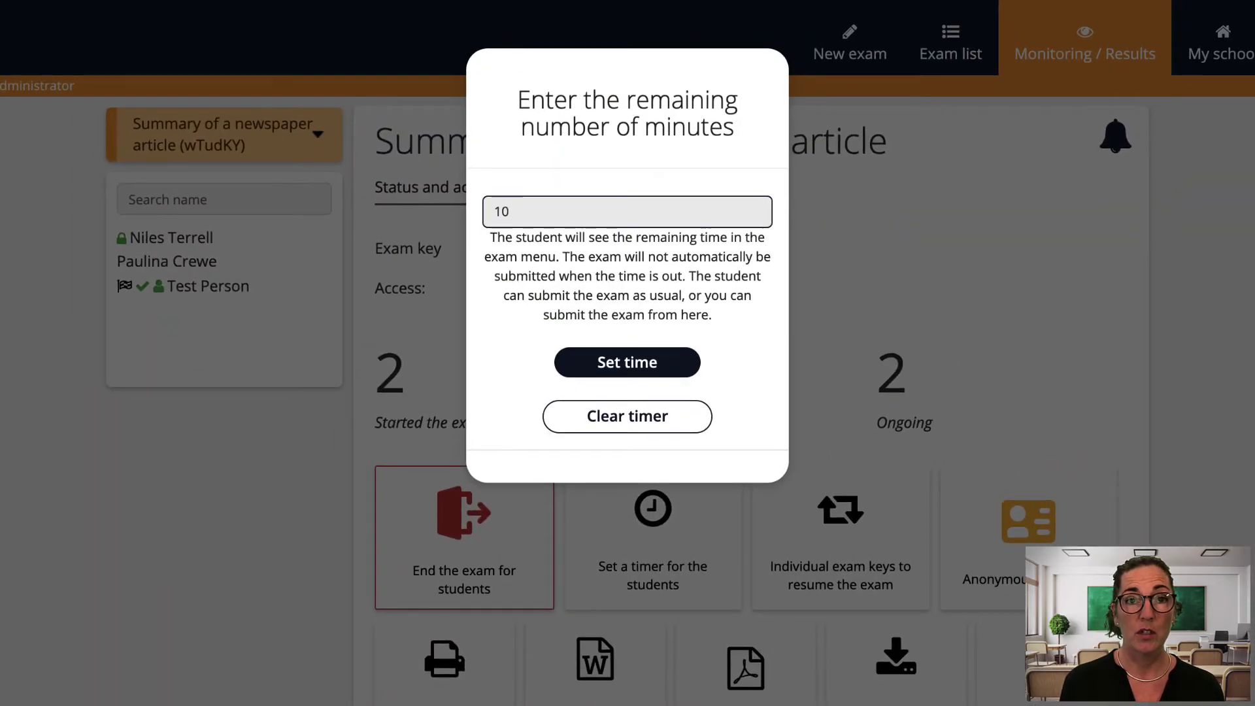
{"action": "key", "text": "Tab"}
{"action": "key", "text": "Return"}
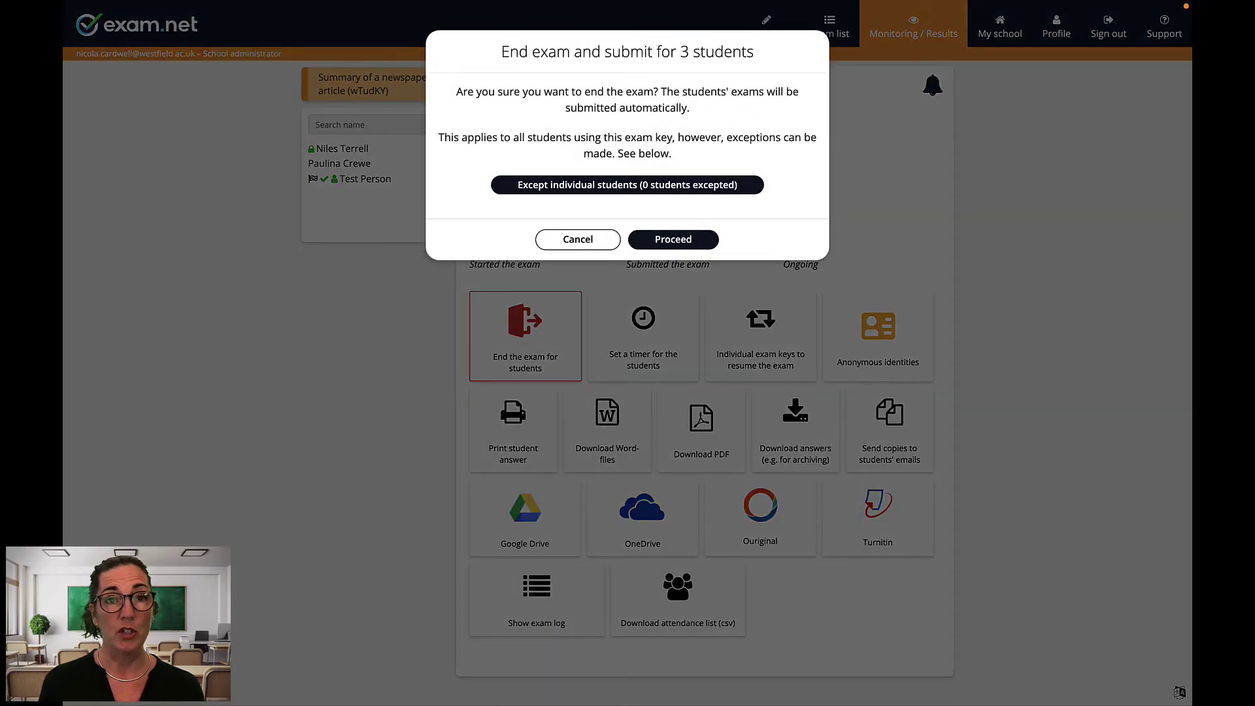
{"action": "left_click", "coordinate": [673, 240]}
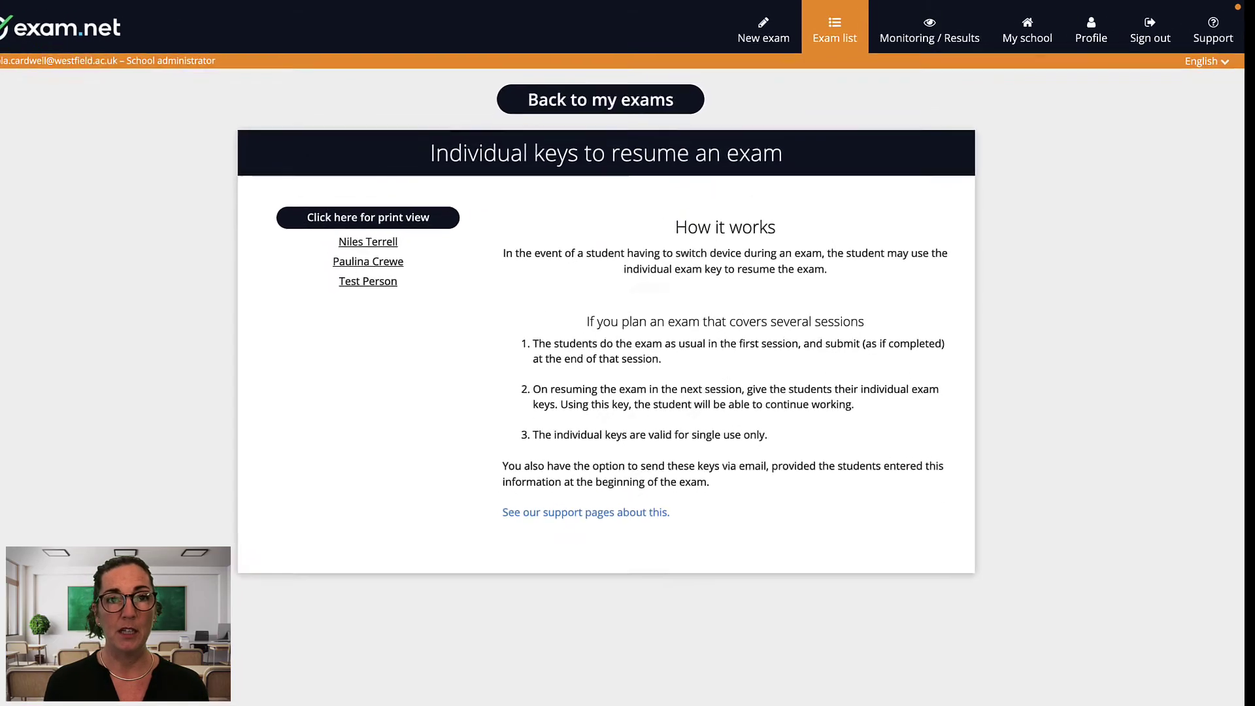
- From My exams, email individual resume keys for the newspaper-article exam, adding the test student as an exception
{"action": "left_click", "coordinate": [569, 117]}
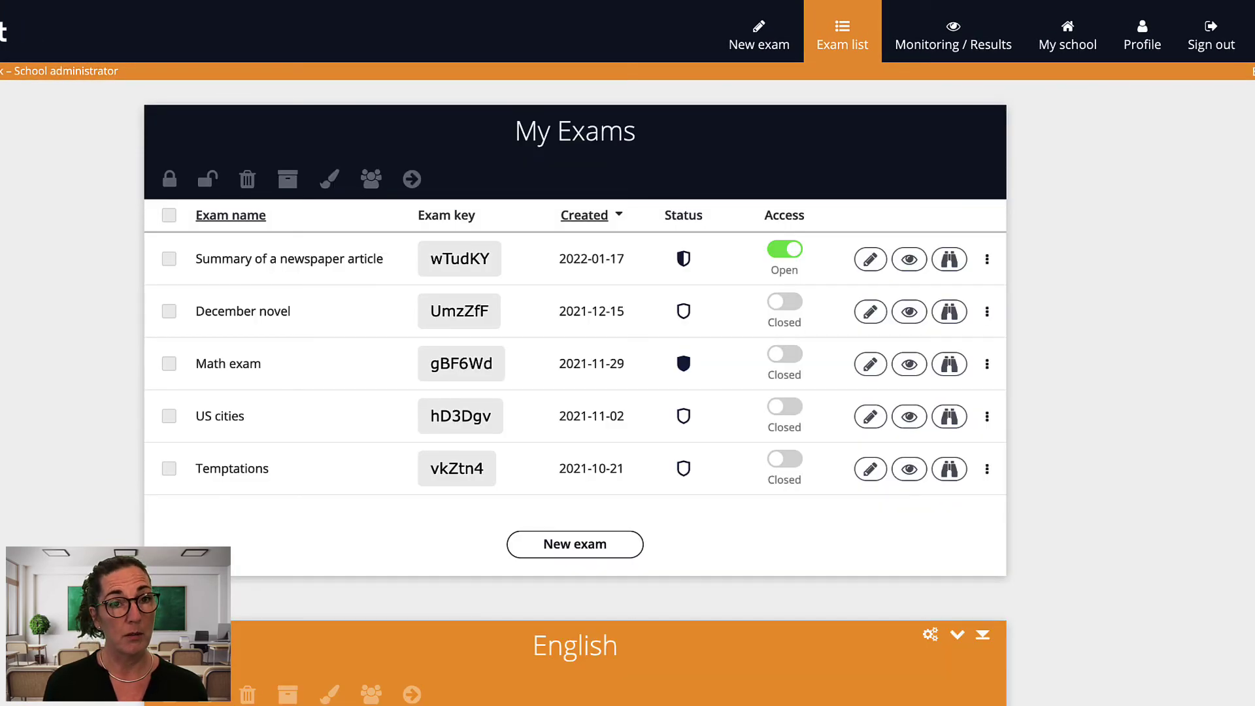
{"action": "left_click", "coordinate": [986, 259]}
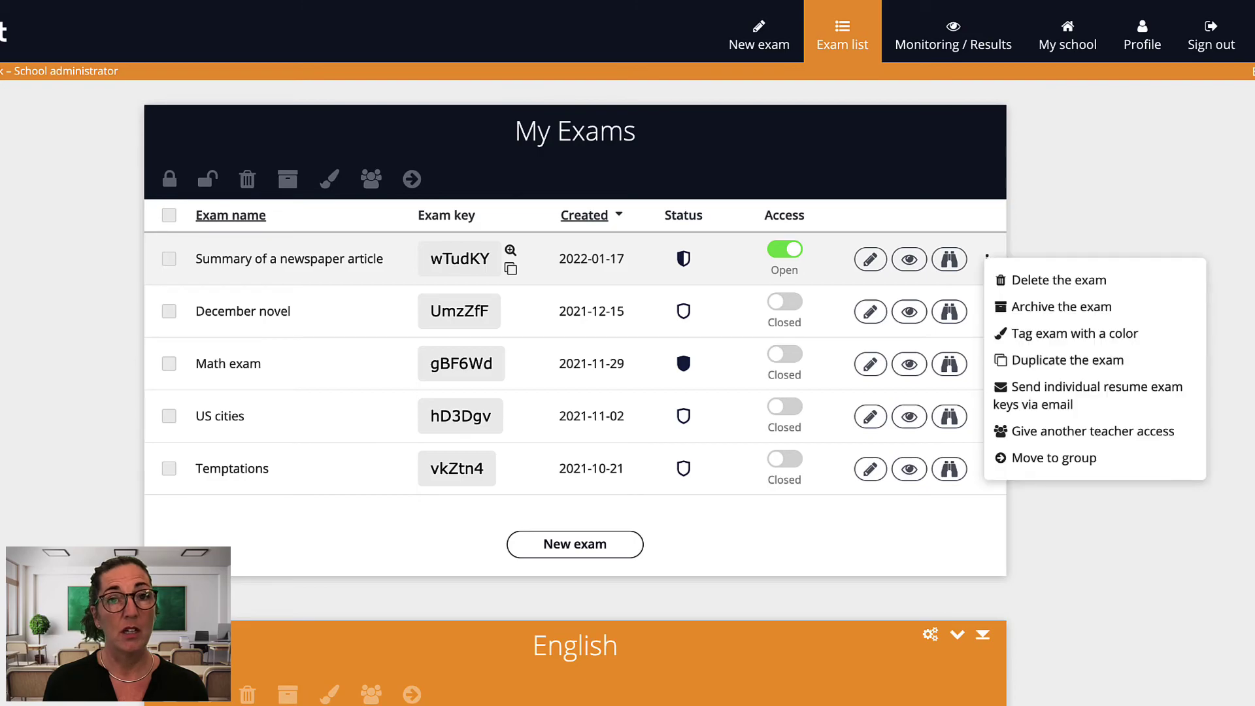
{"action": "left_click", "coordinate": [1031, 393]}
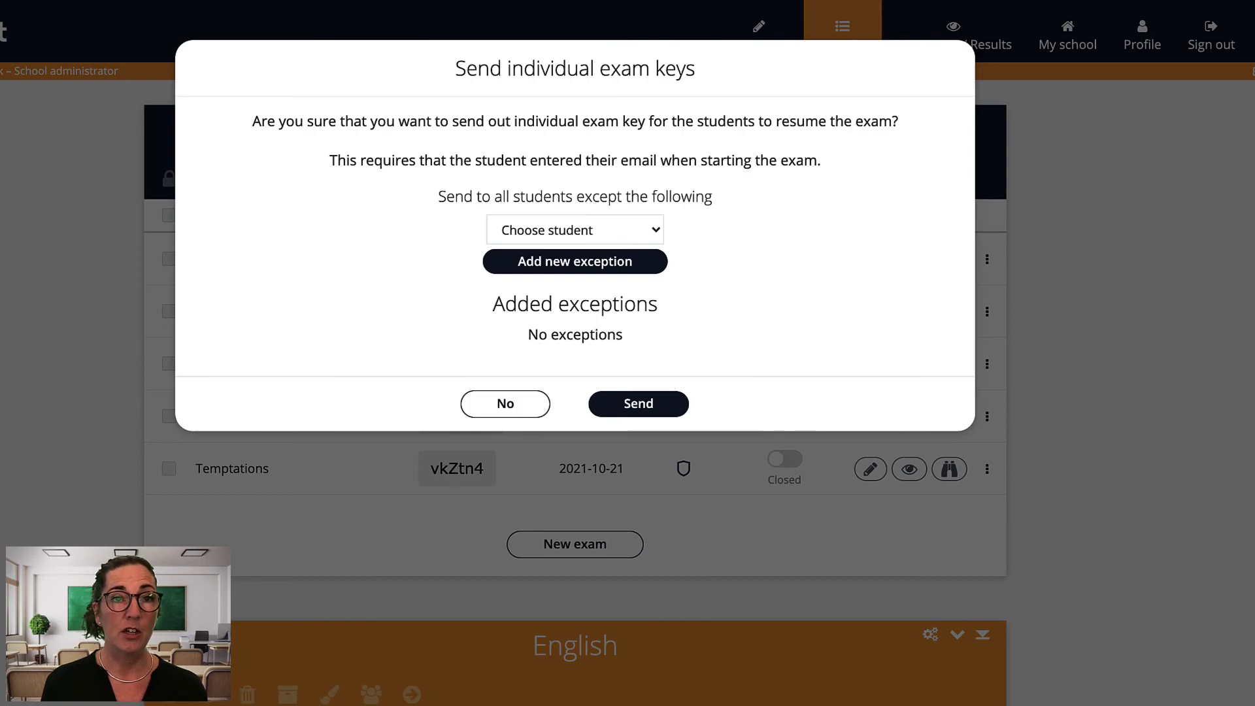
{"action": "left_click", "coordinate": [574, 229]}
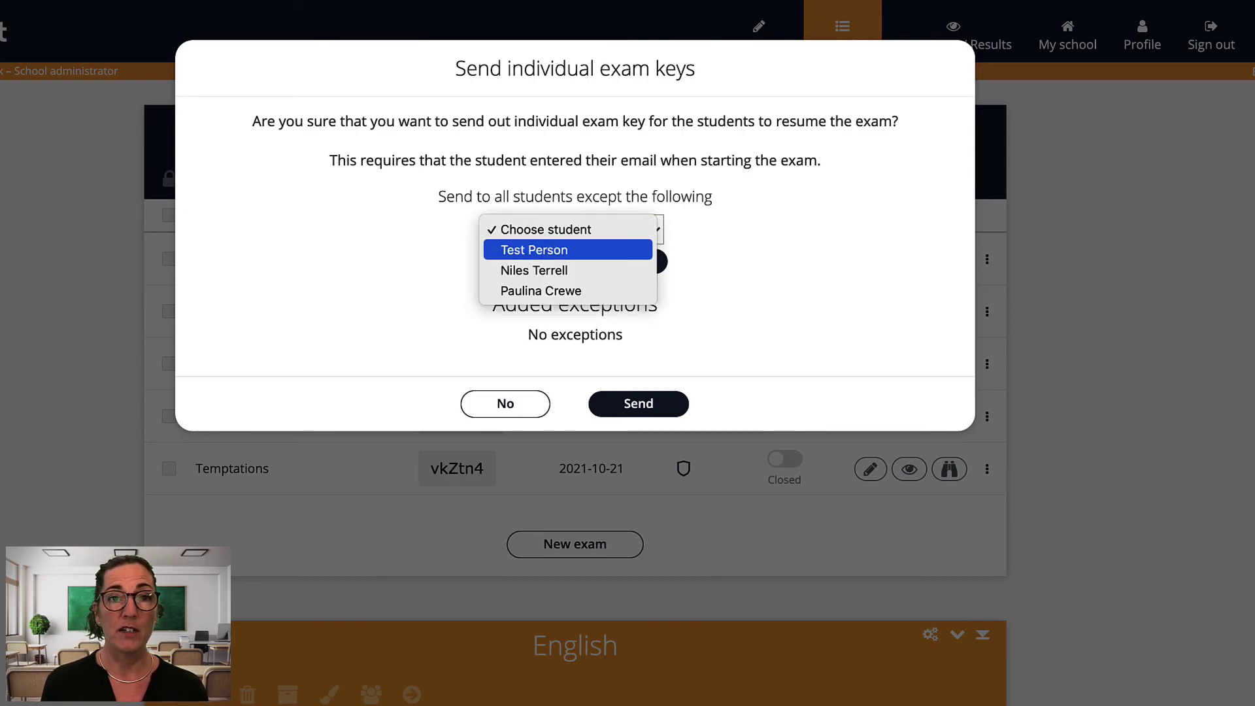
{"action": "left_click", "coordinate": [533, 249]}
{"action": "left_click", "coordinate": [575, 261]}
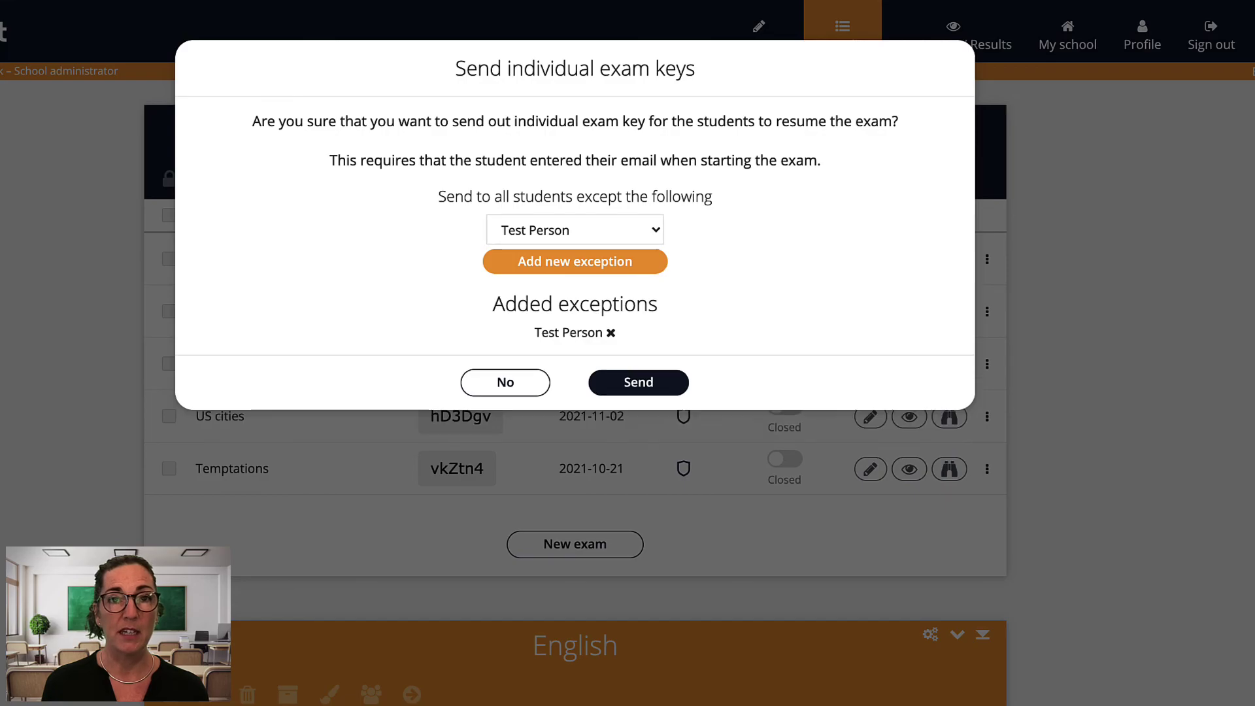
{"action": "left_click", "coordinate": [639, 380]}
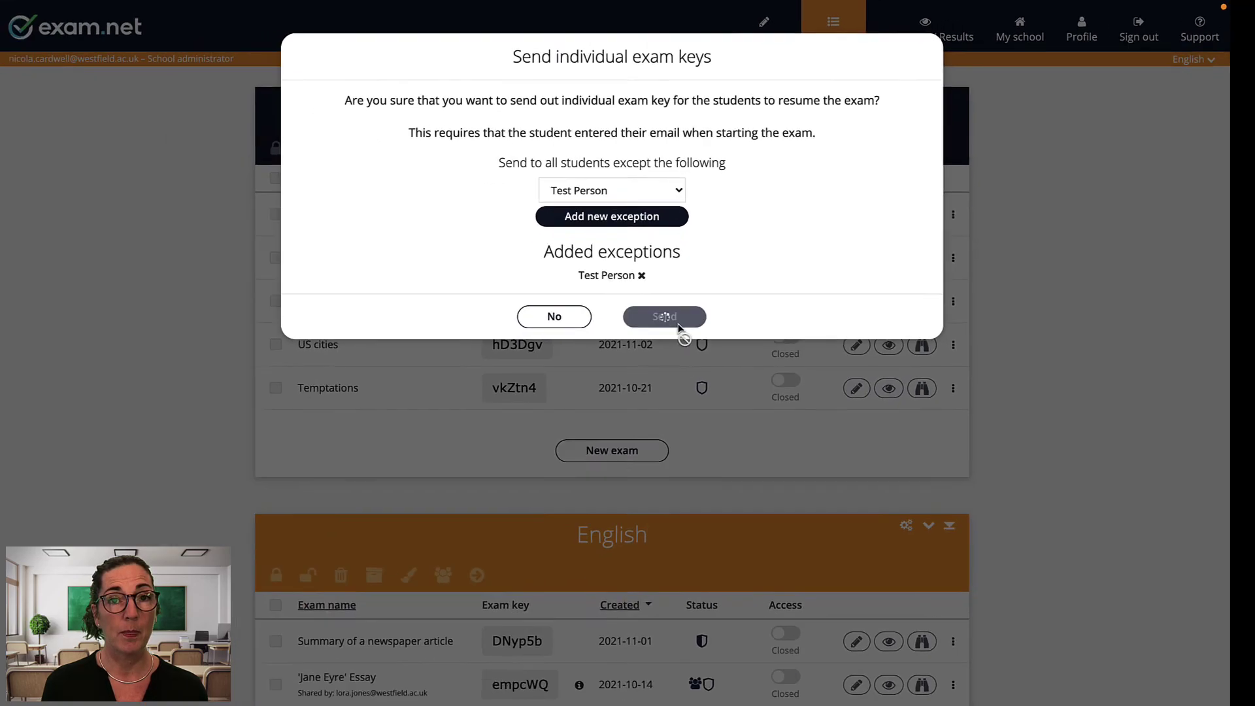